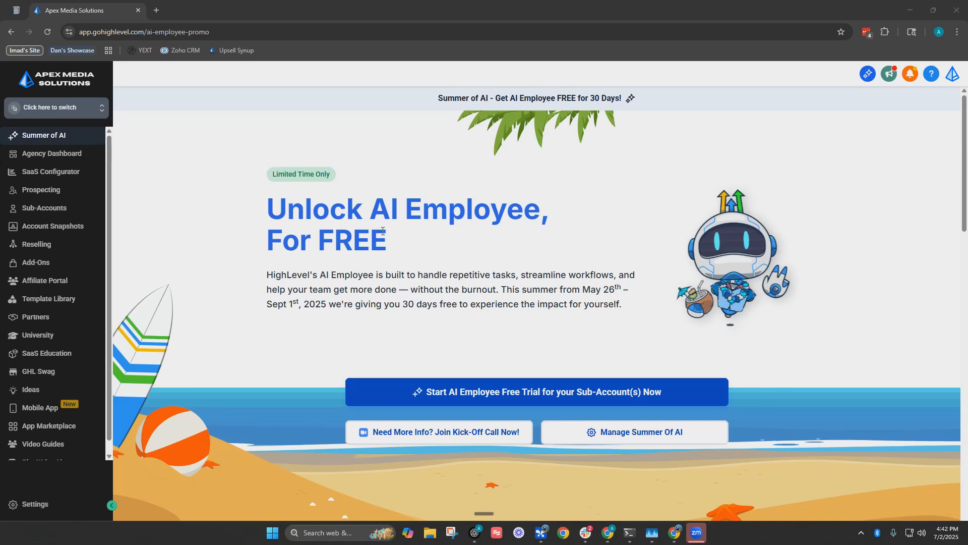
Search the sub-accounts for "kicksondeck" and open the KicksOnDeck sub-account's details
click(37, 212)
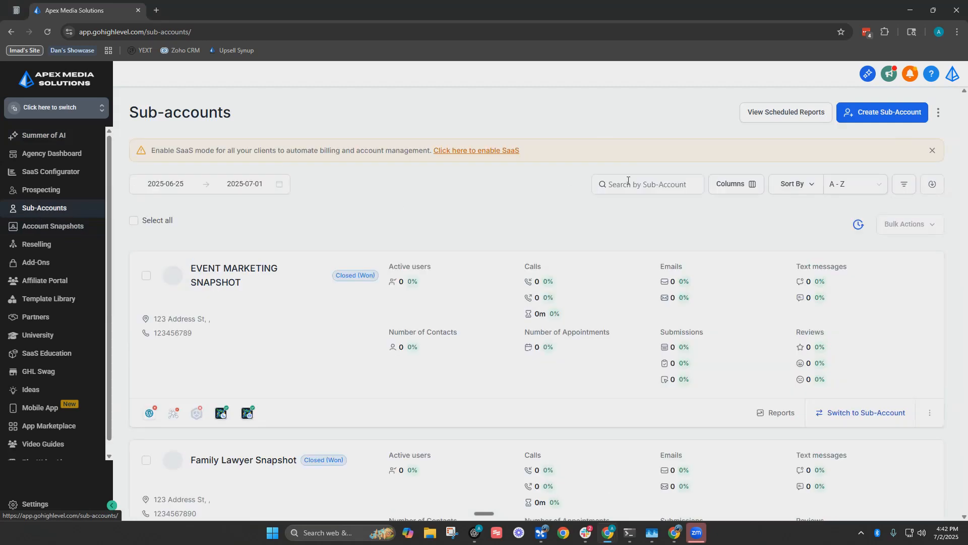
click(654, 182)
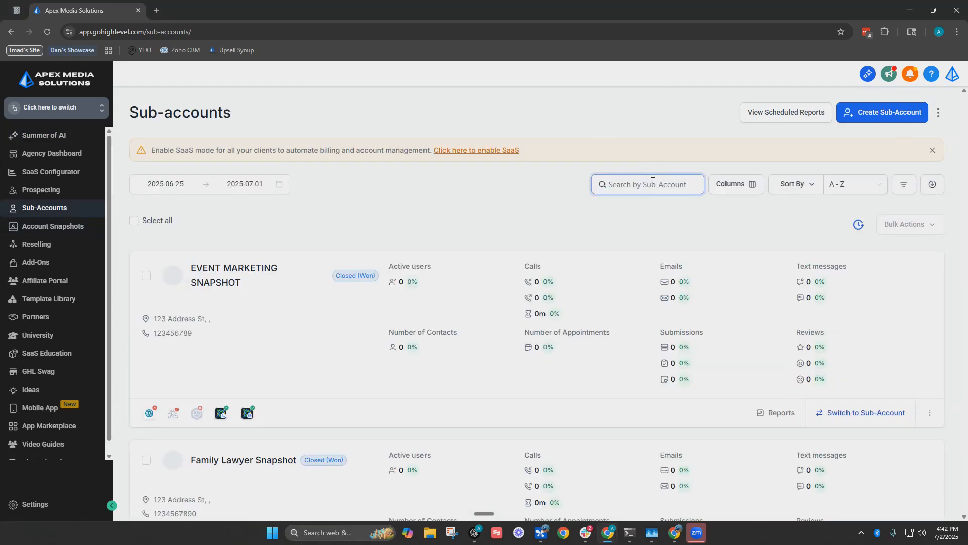
text(kicks)
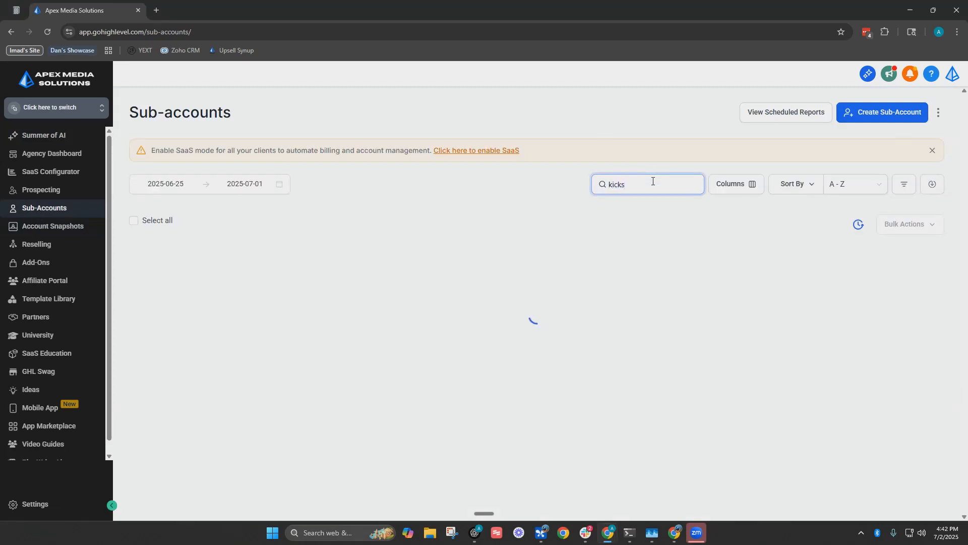
text(ondeck)
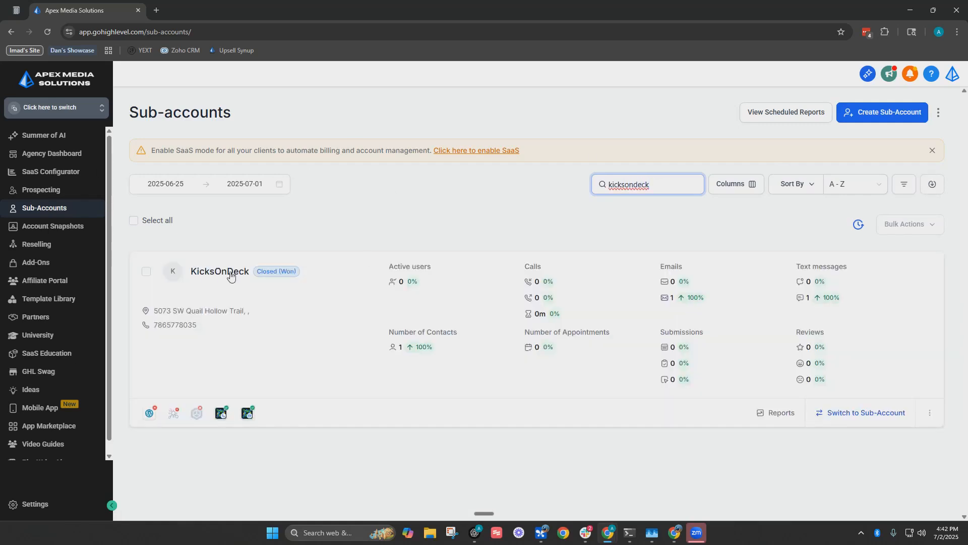
click(231, 272)
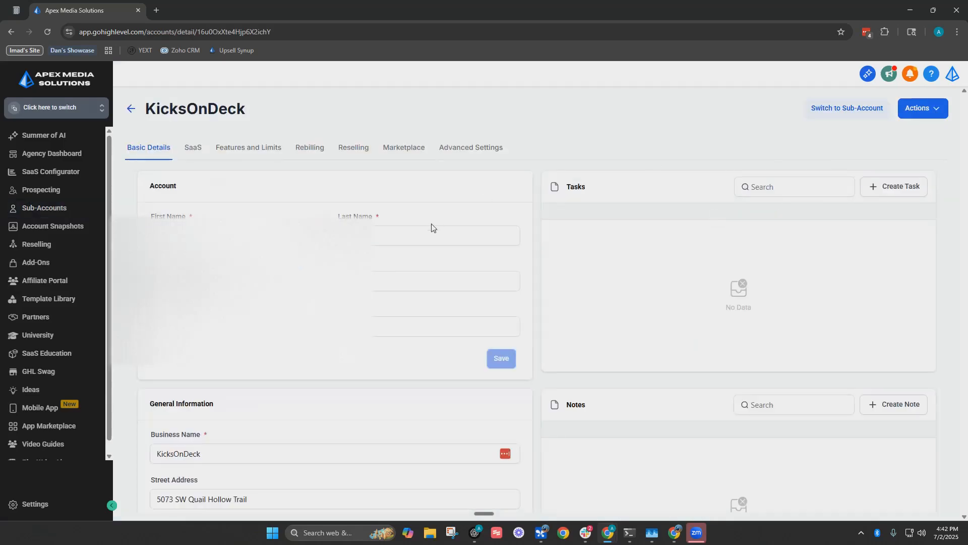
Start loading the snapshot "Imported - A2P 10DLC Compliance | By Extendly" into the KicksOnDeck sub-account and proceed to its asset selection
click(934, 114)
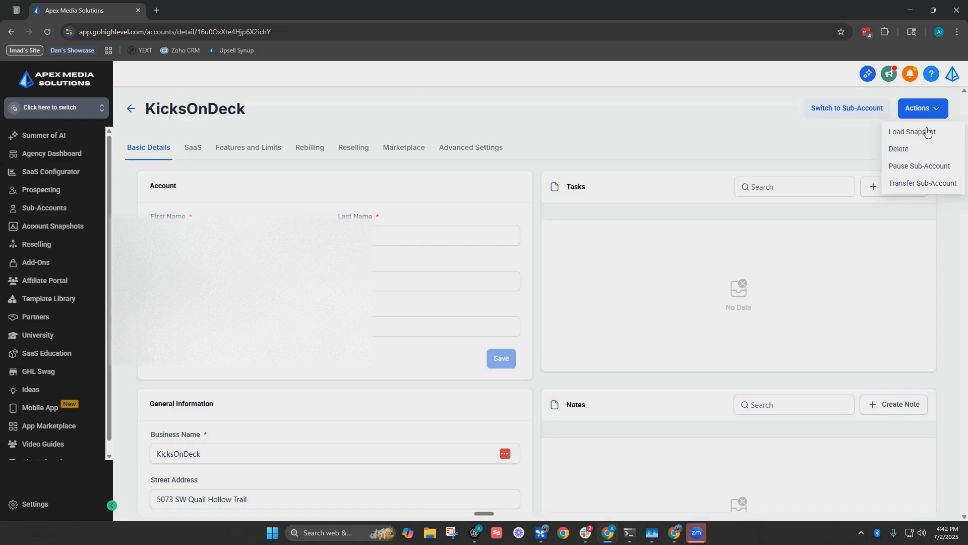
click(925, 132)
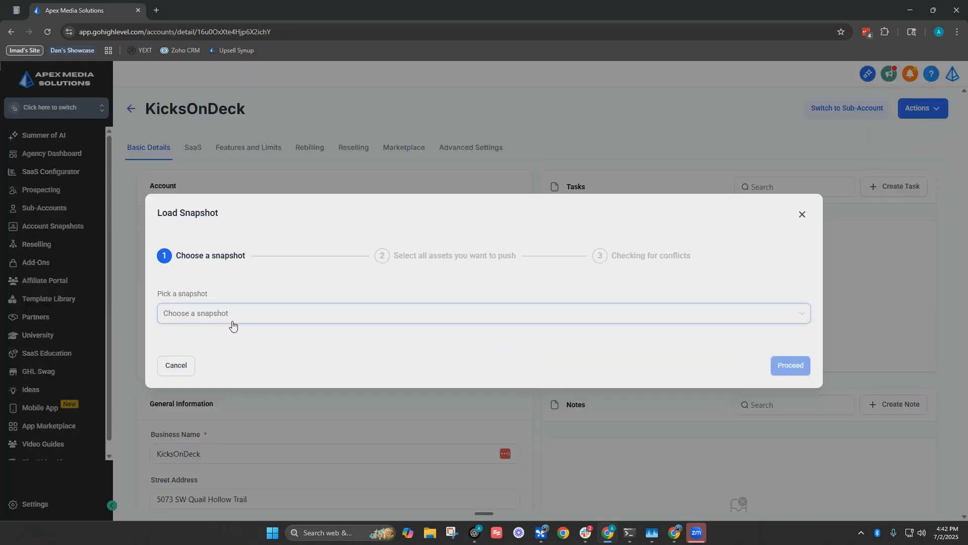
click(202, 316)
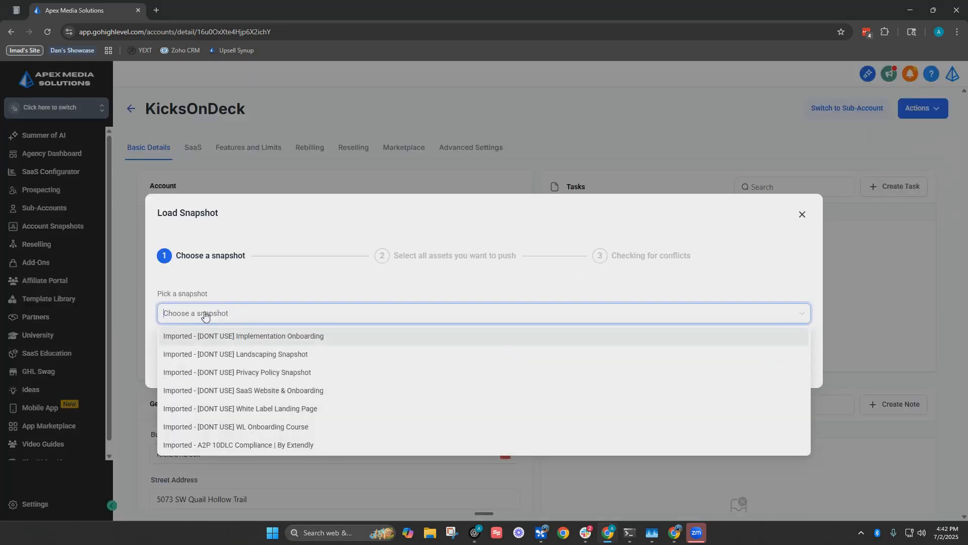
text(a2p)
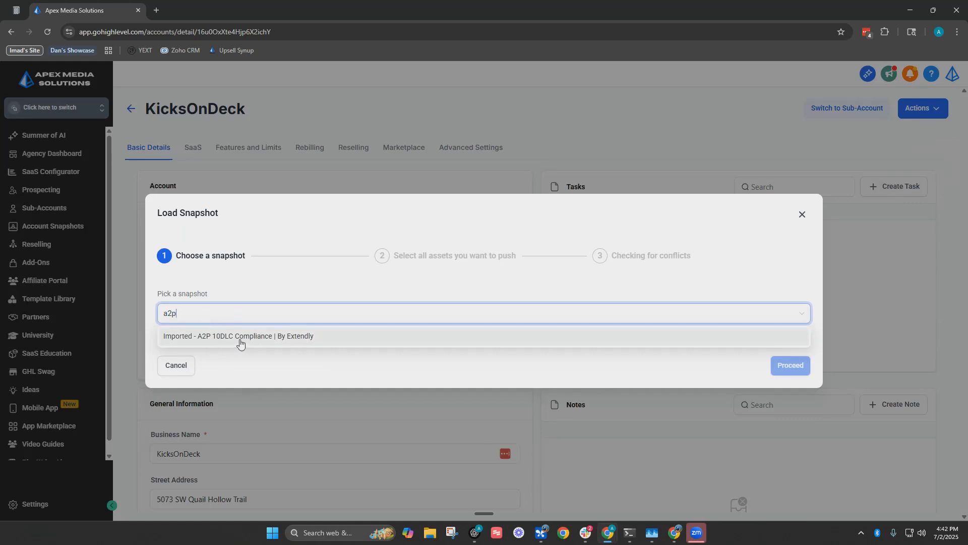
click(317, 340)
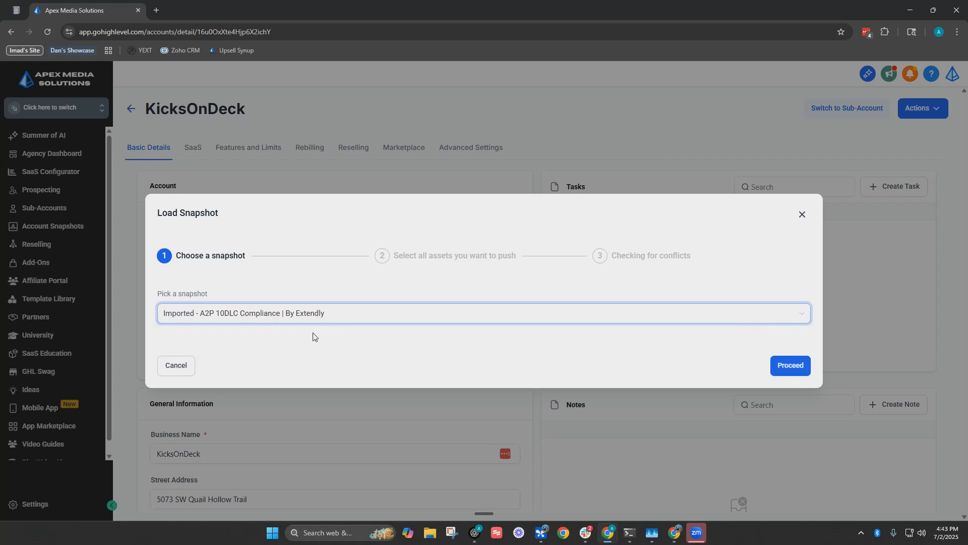
click(779, 373)
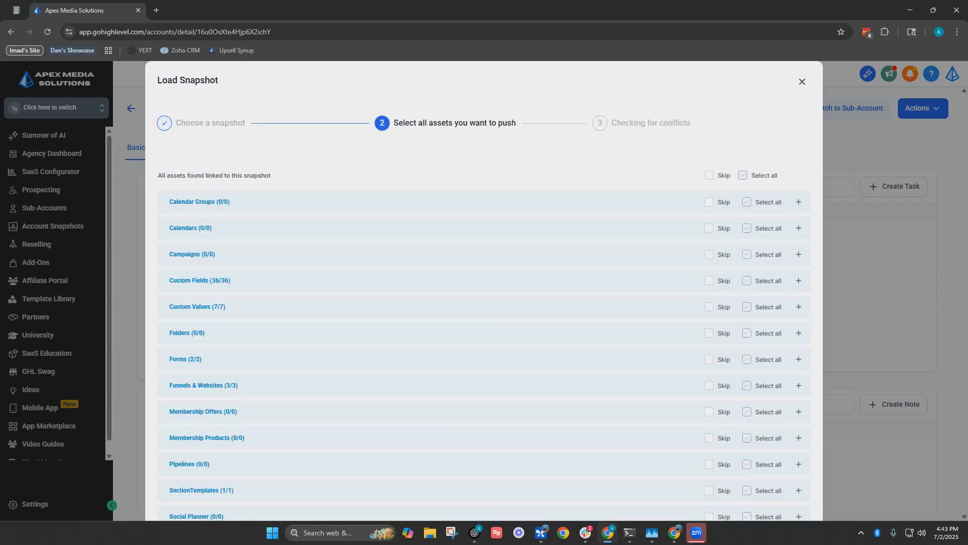
Keep all snapshot assets selected for the push and proceed to the conflict check
scroll(763, 201, down, 3)
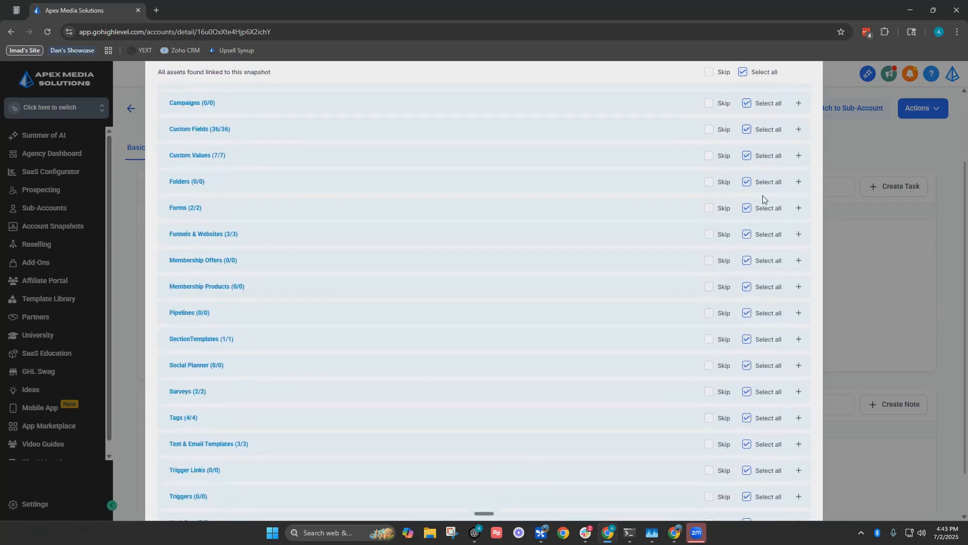
scroll(763, 201, down, 2)
click(785, 502)
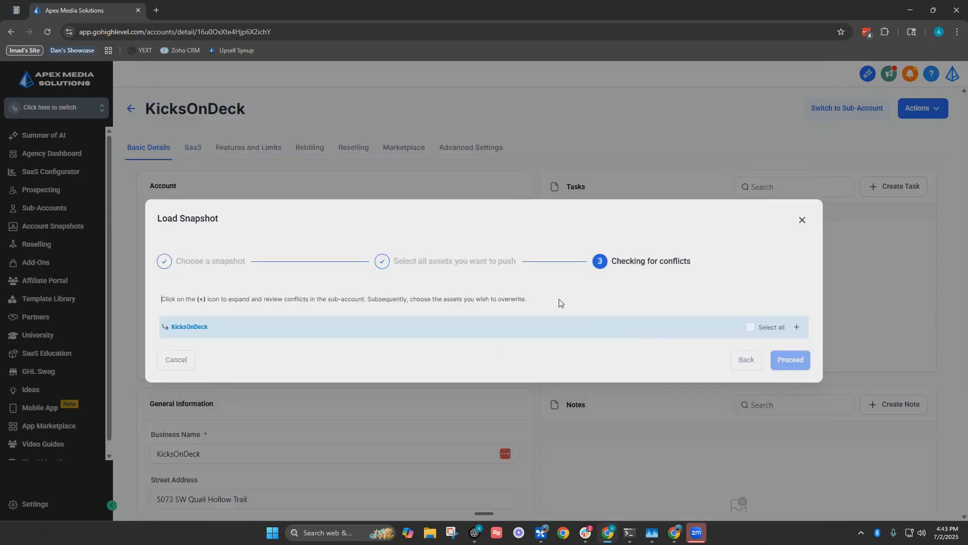
Select all conflicting assets in KicksOnDeck for overwriting and proceed
click(797, 326)
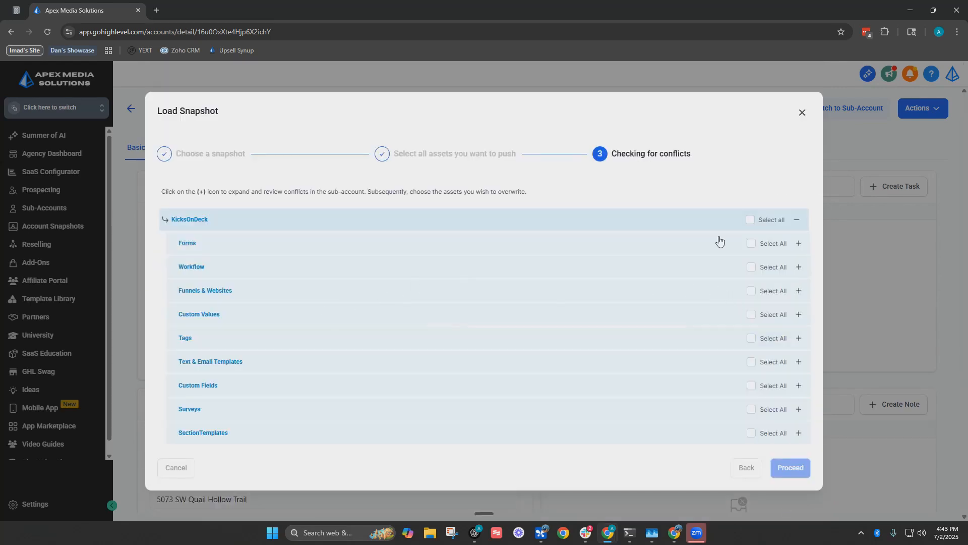
click(750, 219)
click(797, 219)
click(790, 359)
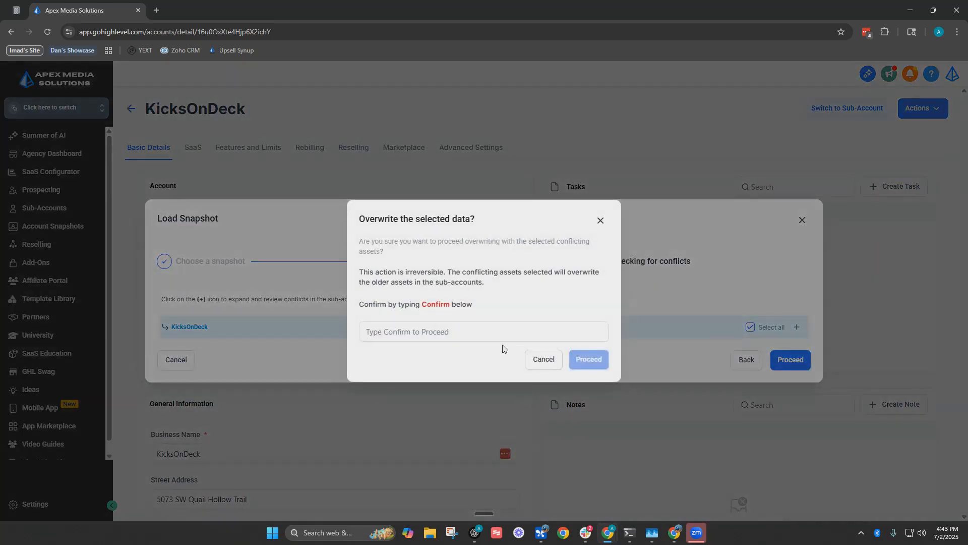
Approve overwriting the selected data by entering "Confirm", push the snapshot, and close the Load Snapshot dialog
click(427, 304)
drag(422, 331, 348, 333)
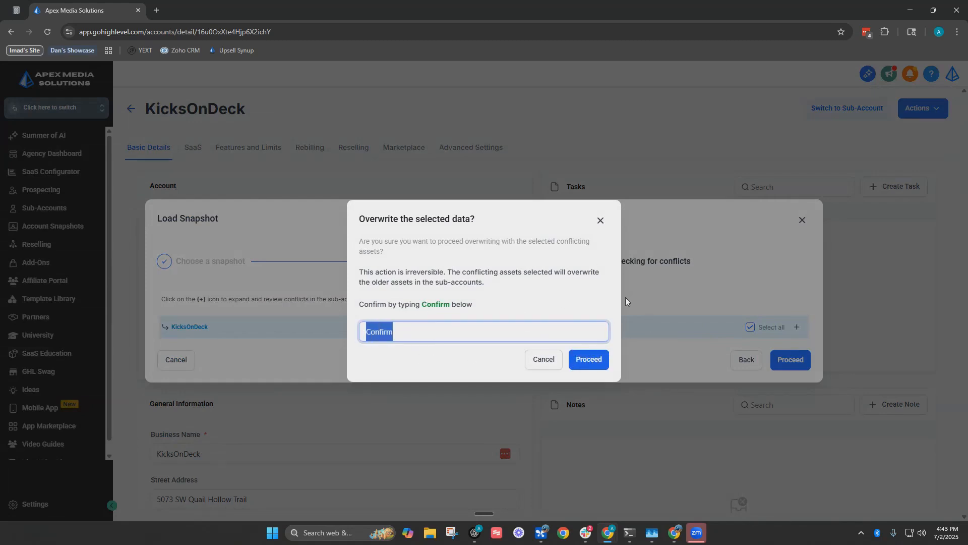
click(595, 365)
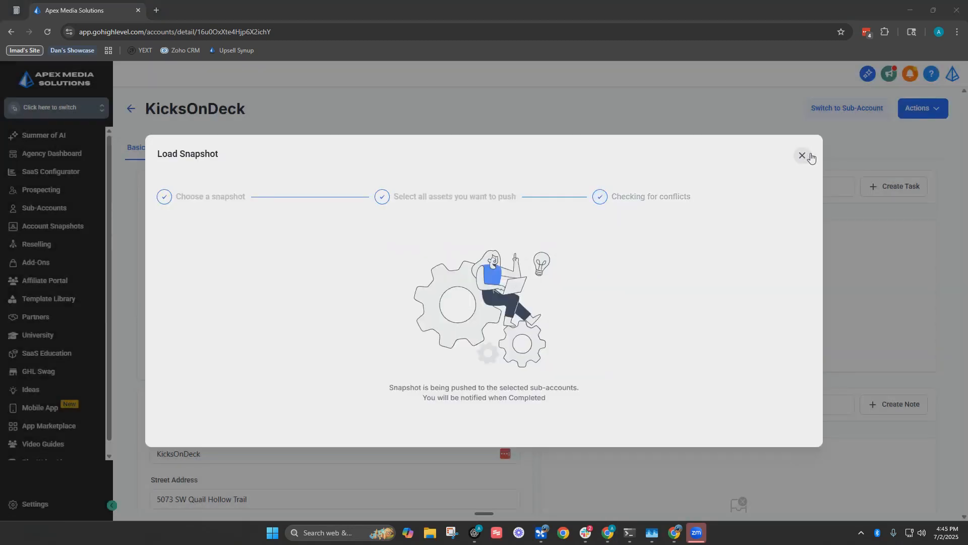
click(801, 155)
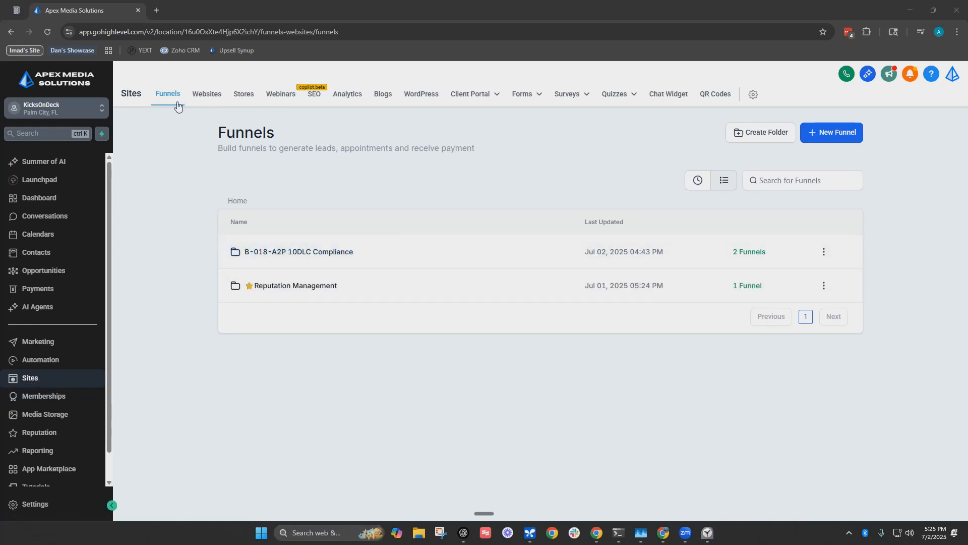
Open the B-018. A2P Submission Guide funnel from the B-018-A2P 10DLC Compliance folder and preview its A2P Introduction page
click(326, 254)
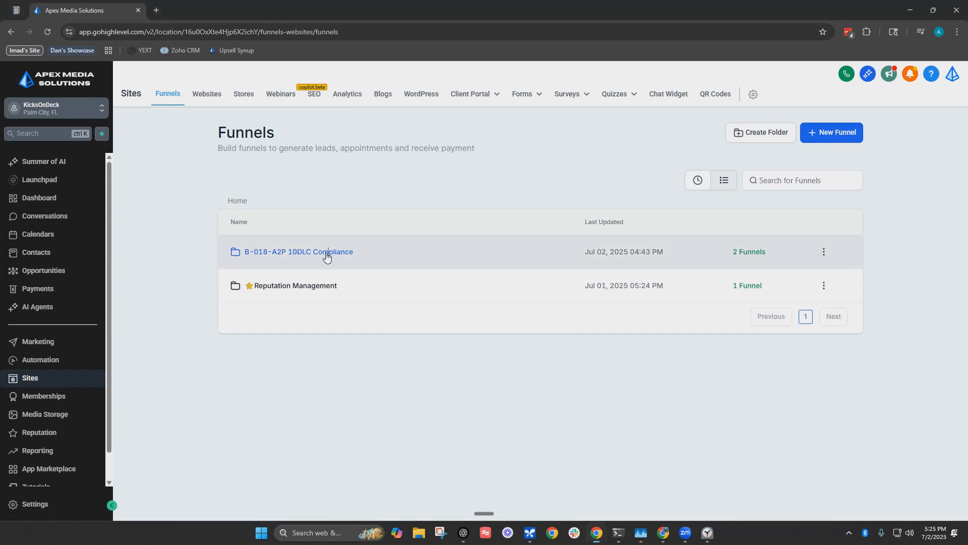
click(327, 252)
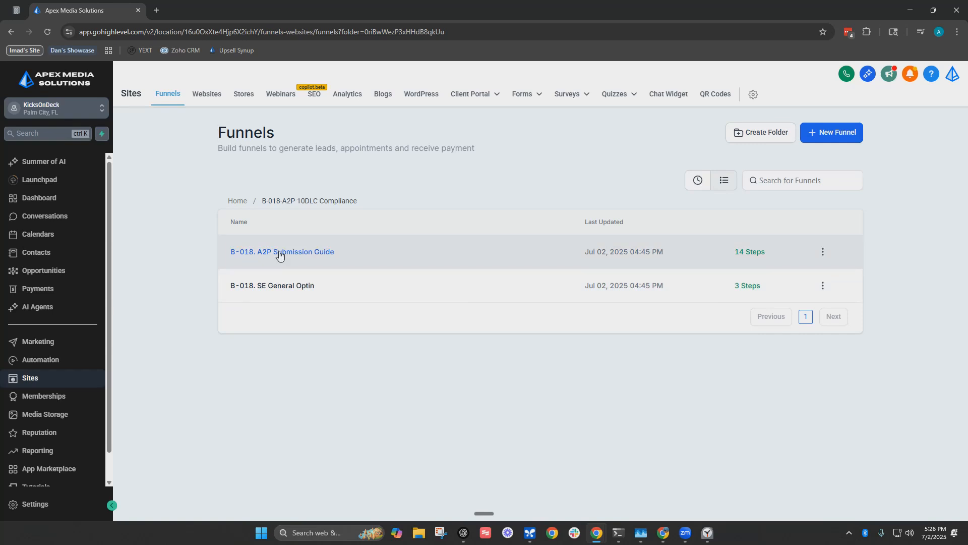
click(298, 252)
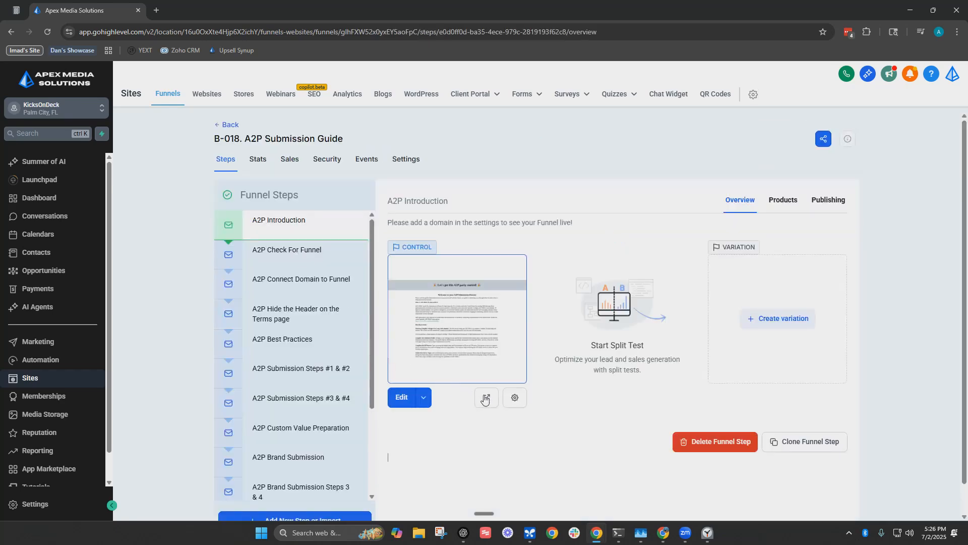
click(487, 398)
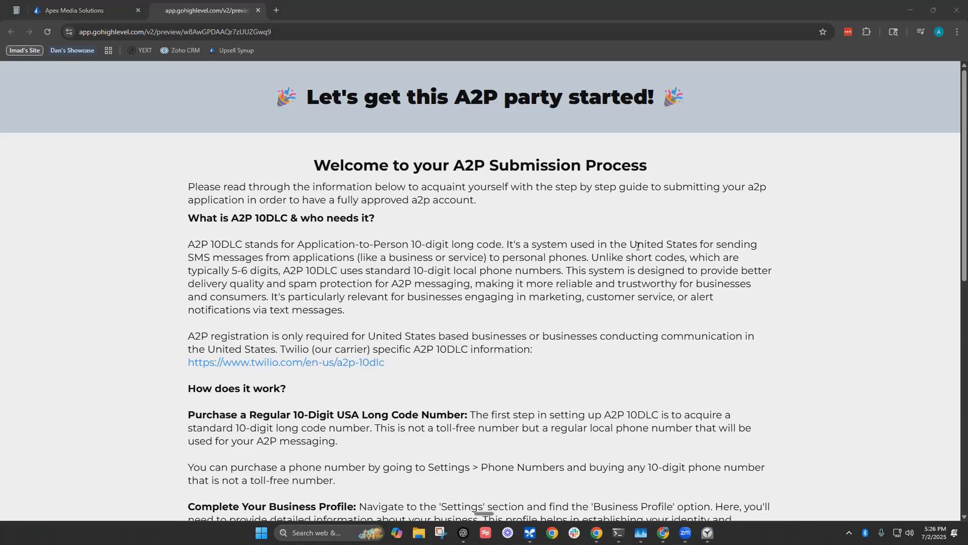
Read through the A2P introduction page and start the A2P process from its end
scroll(639, 249, down, 5)
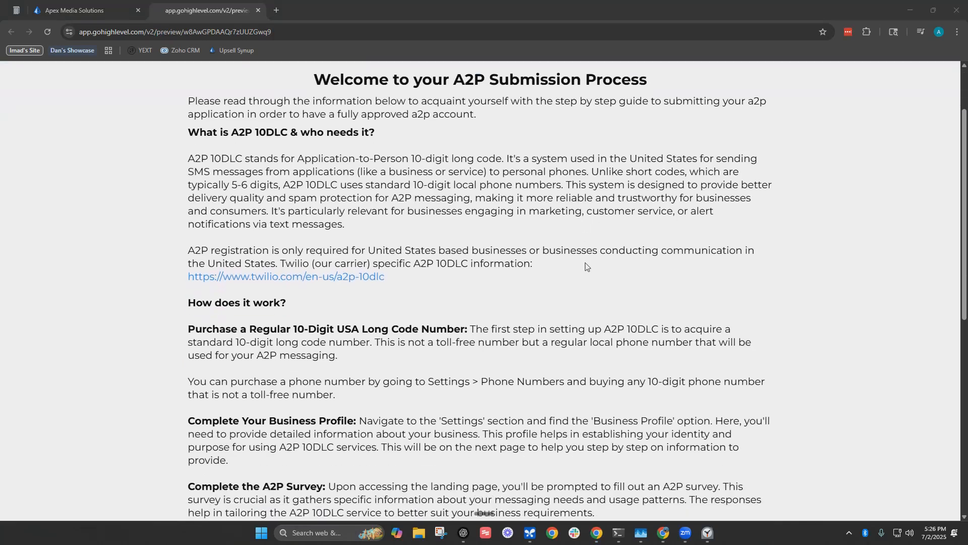
scroll(578, 265, down, 5)
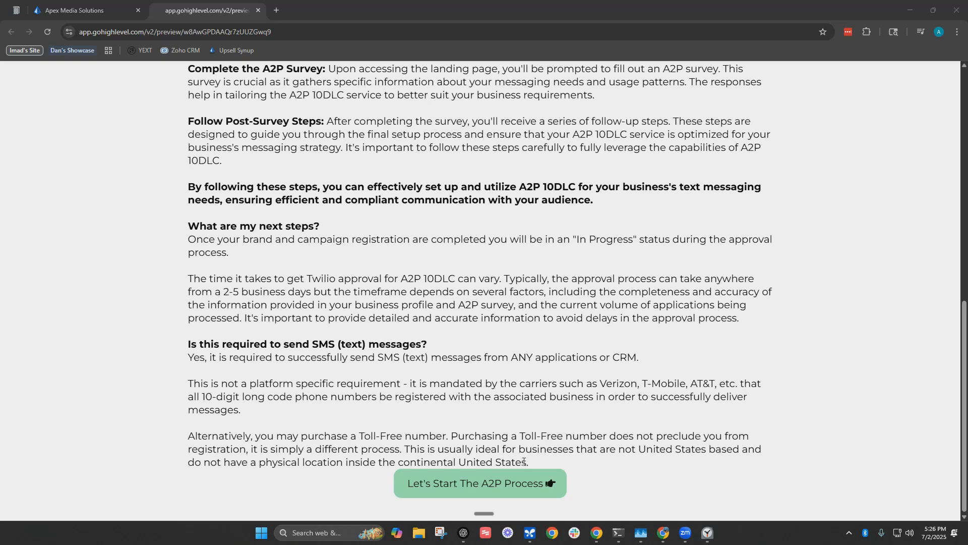
click(515, 482)
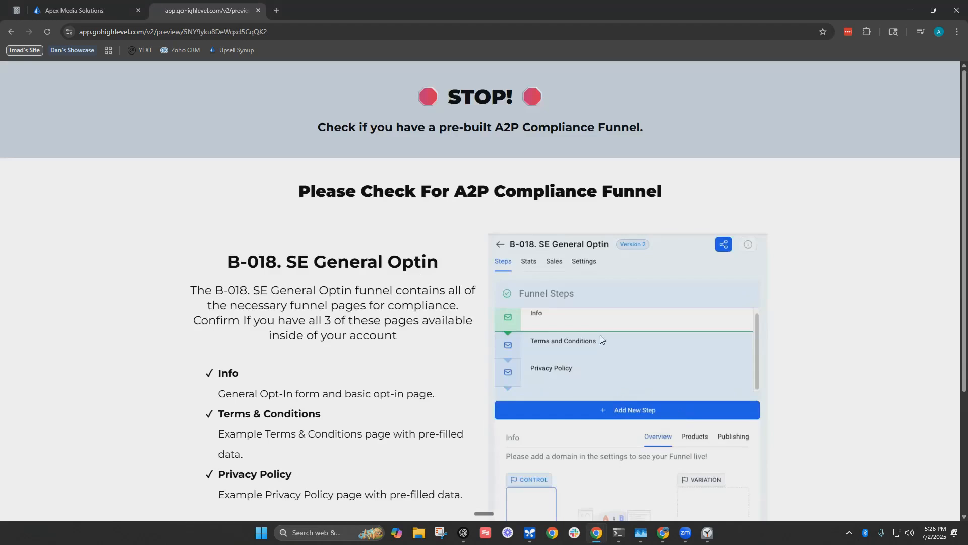
Review the guide's instructions on which pages the B-018. SE General Optin funnel must contain, highlighting "General Optin" in the heading
scroll(749, 298, down, 1)
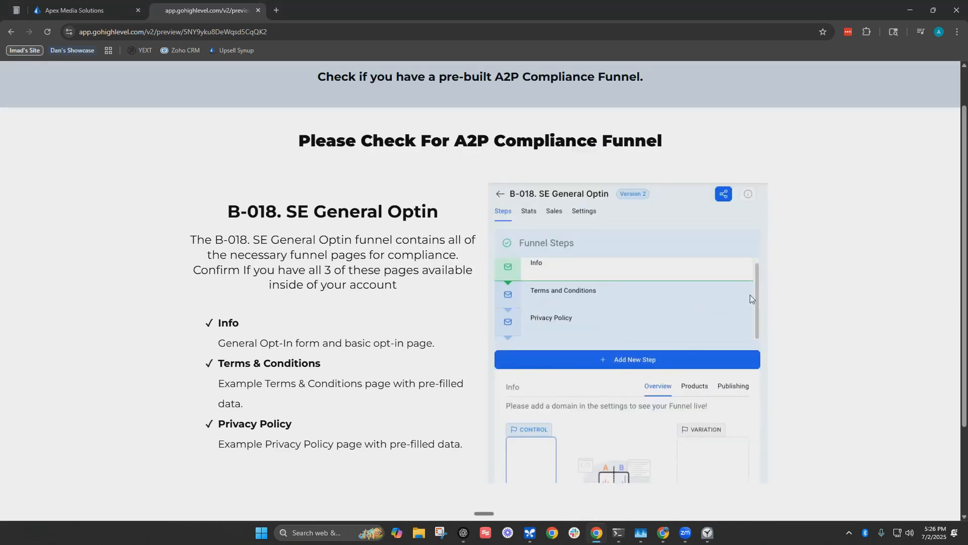
scroll(556, 237, up, 1)
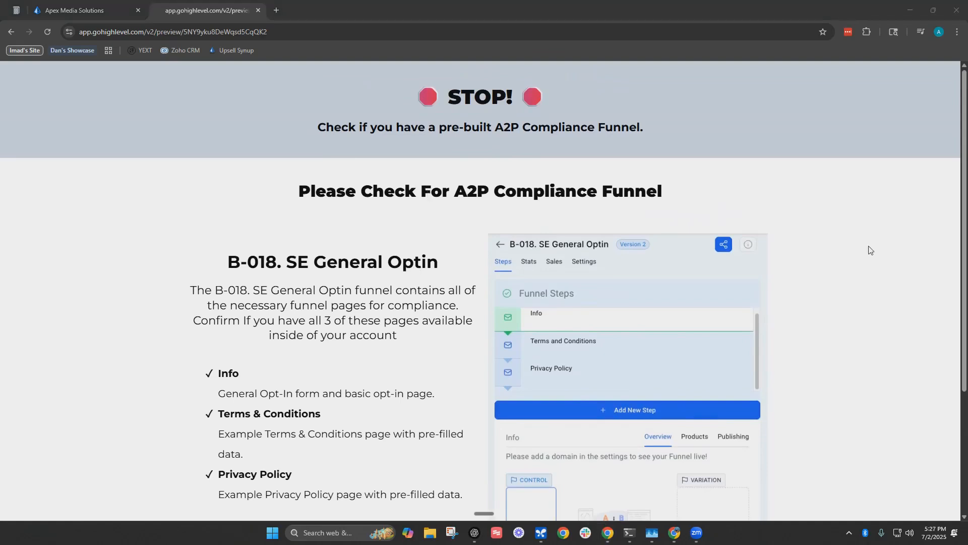
scroll(387, 202, down, 2)
scroll(391, 216, down, 1)
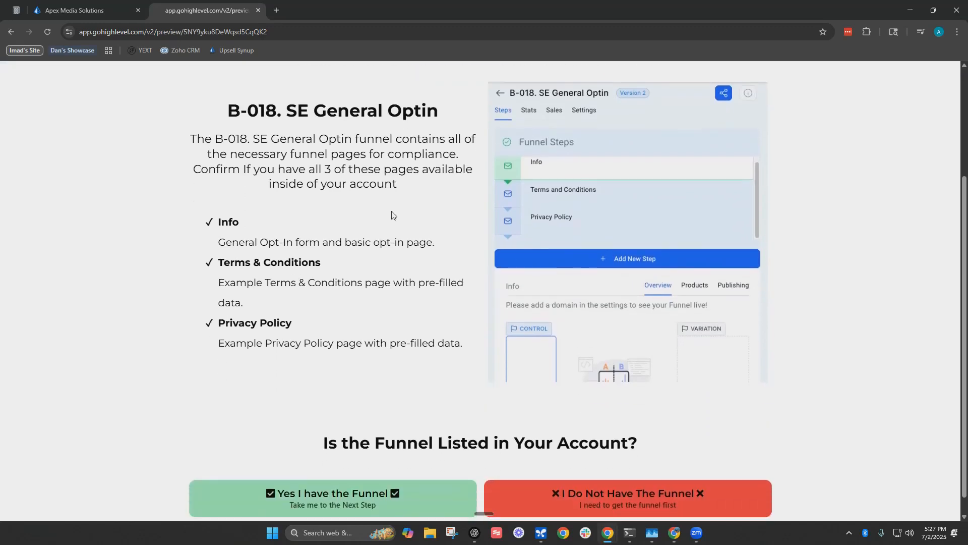
drag(316, 110, 444, 113)
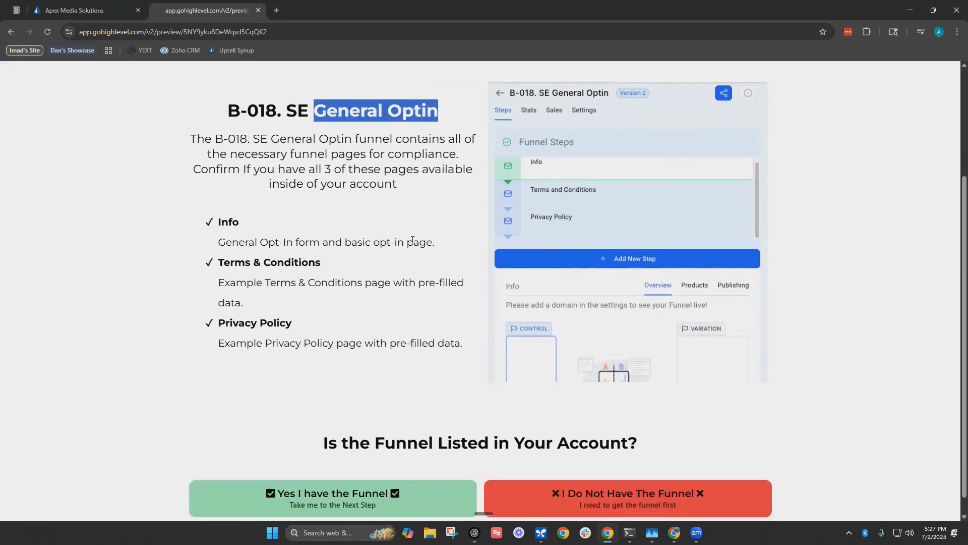
Return to the sub-account's funnels and open B-018. SE General Optin in the B-018-A2P 10DLC Compliance folder to check its steps
click(81, 10)
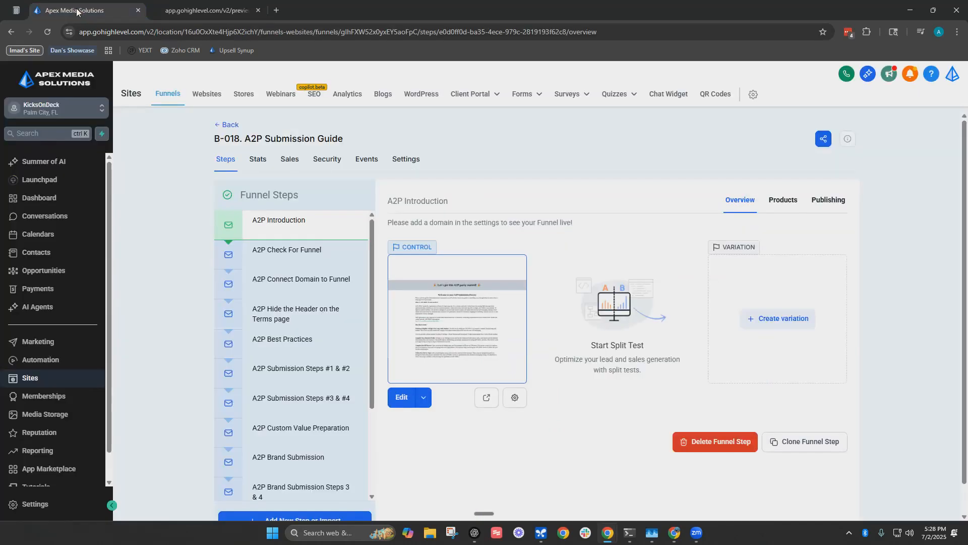
click(225, 126)
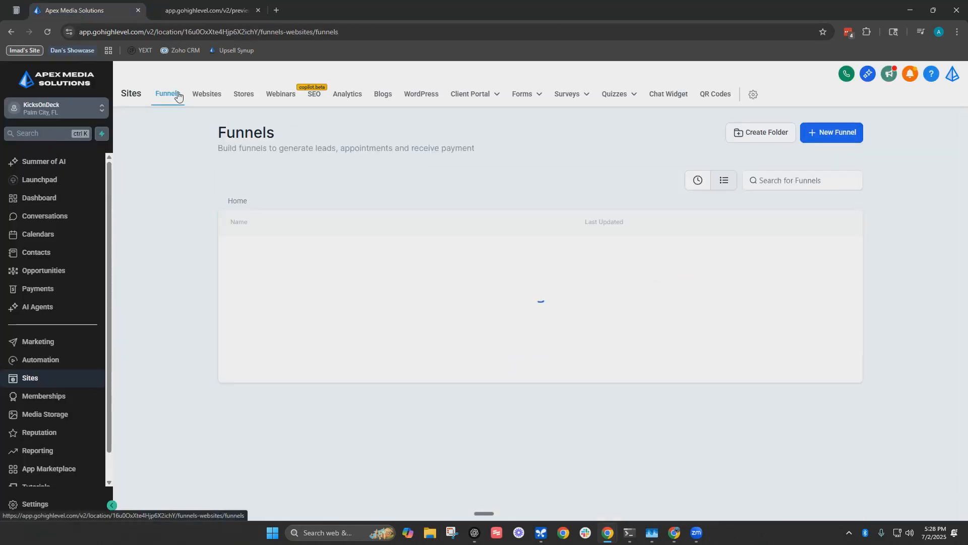
click(296, 252)
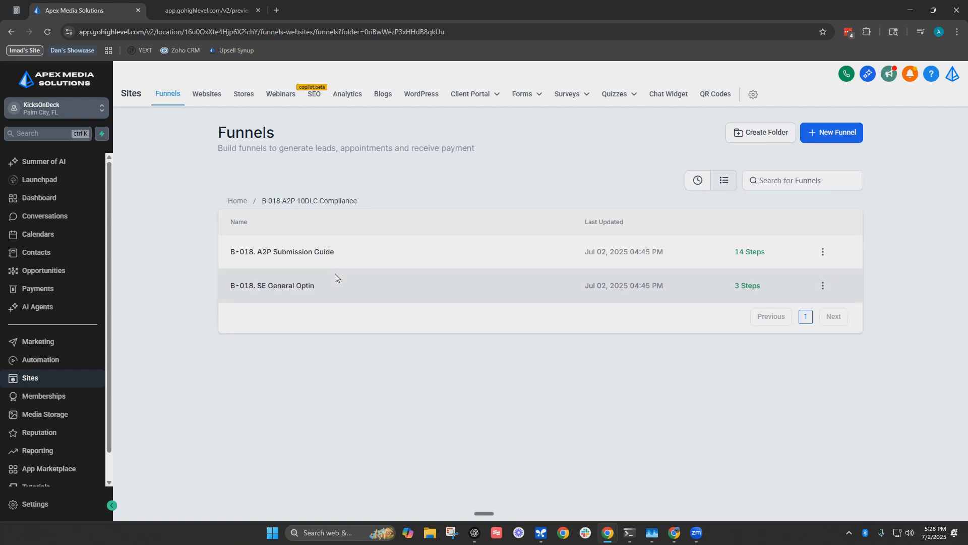
click(283, 290)
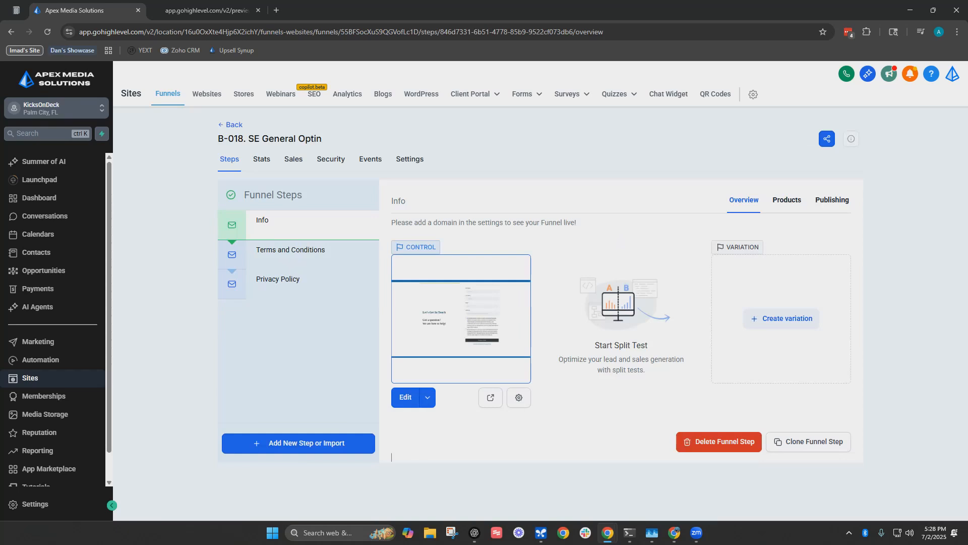
Move the submission guide preview into its own browser window beside the SE General Optin funnel steps for comparison
key(ctrl+Tab)
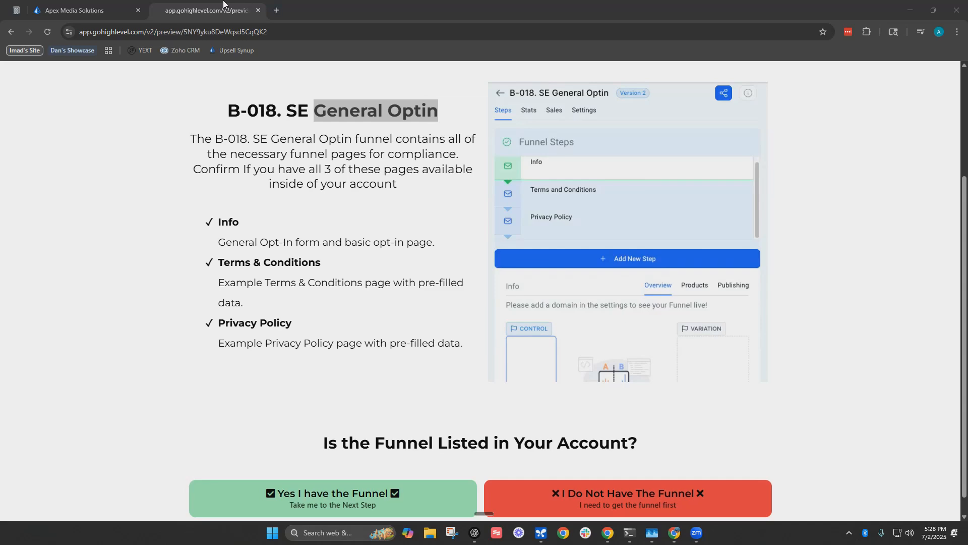
drag(224, 3, 966, 168)
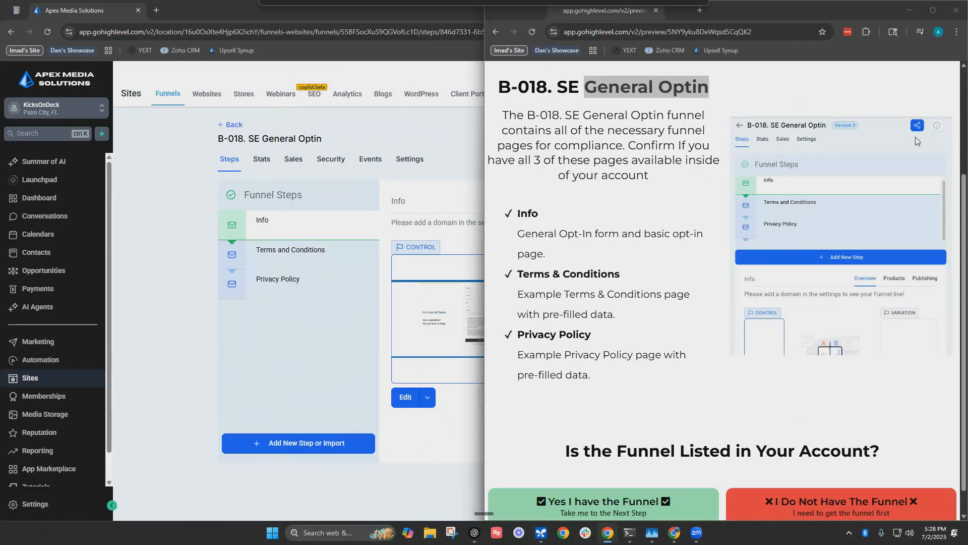
Fit the sub-account window beside the guide, compare the three required pages with the funnel steps, and confirm in the guide that the funnel exists
click(76, 116)
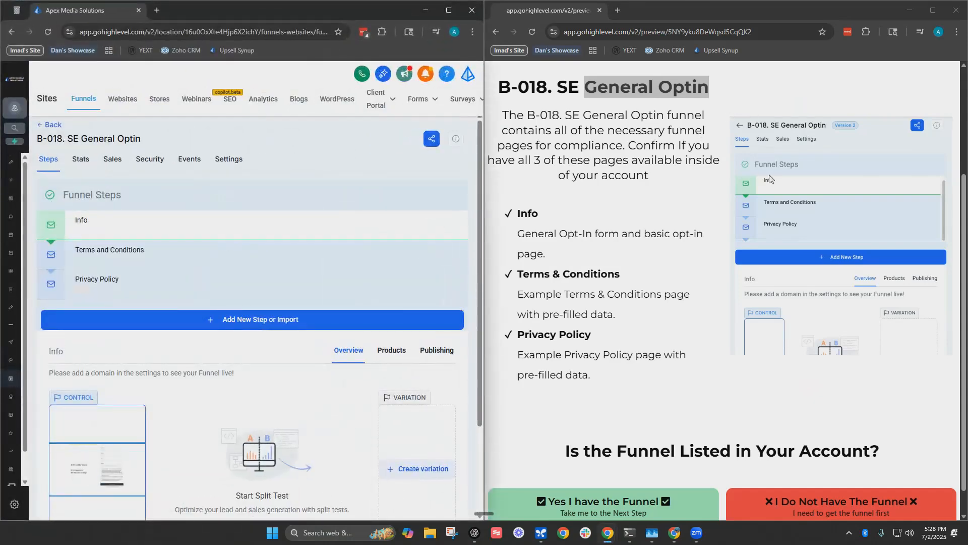
scroll(769, 178, up, 3)
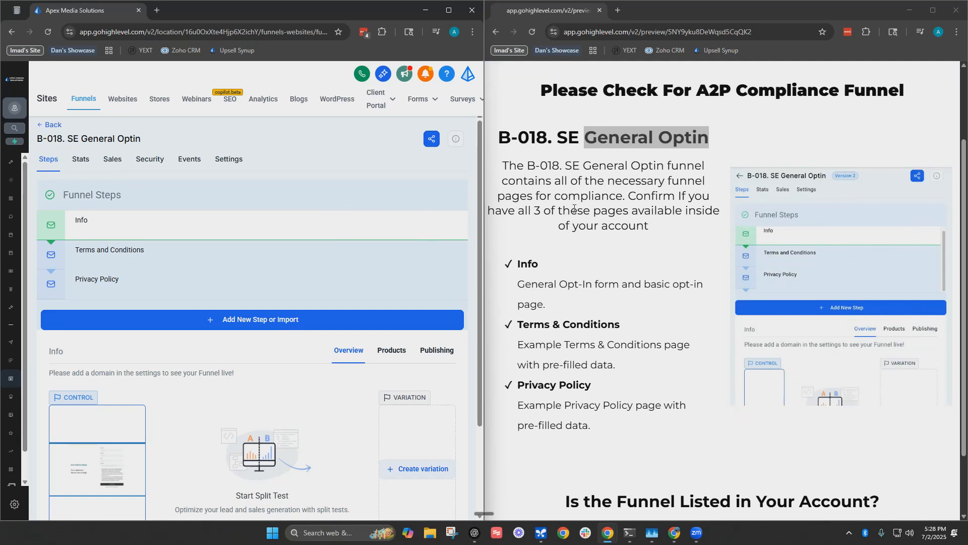
scroll(656, 353, down, 2)
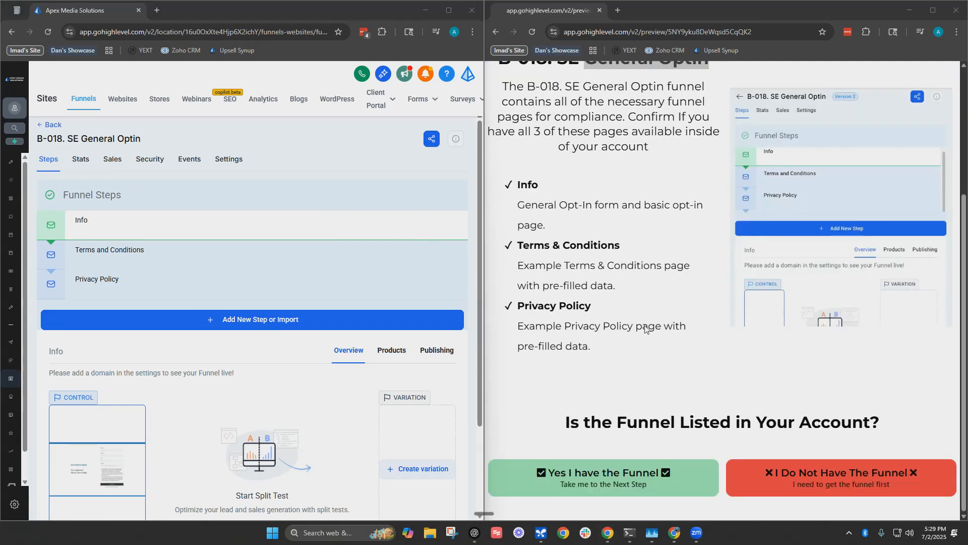
click(627, 477)
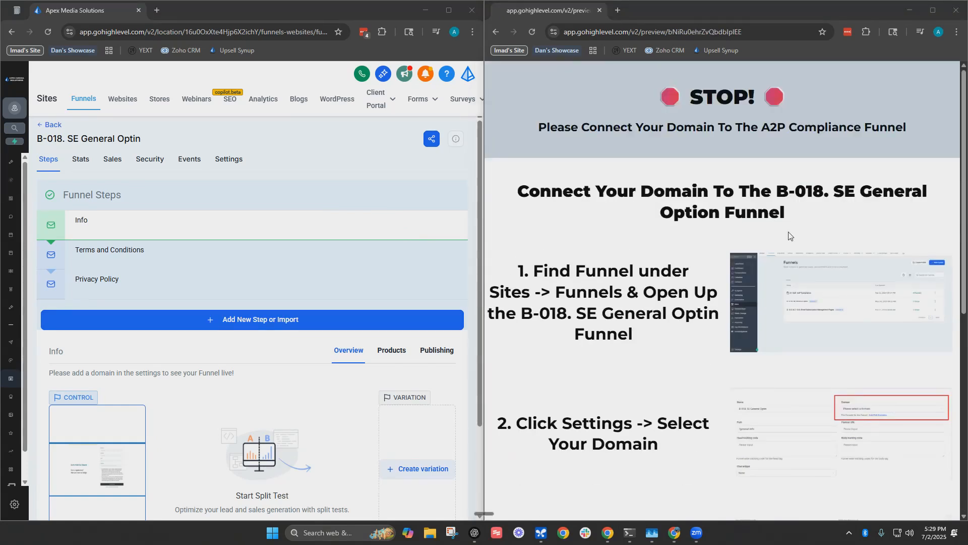
Follow the guide into the B-018. SE General Optin funnel's settings, check the available domains, and start connecting a new domain
drag(515, 277, 649, 339)
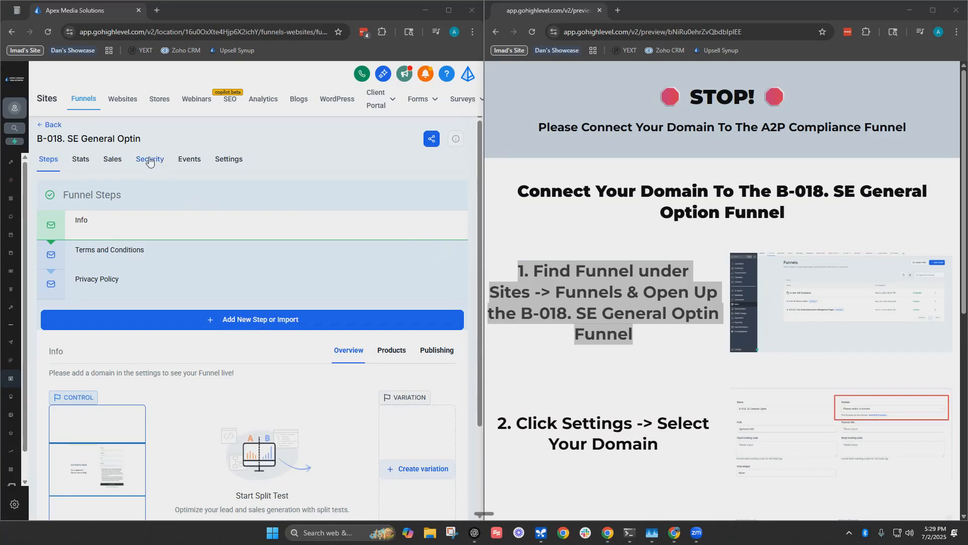
click(229, 159)
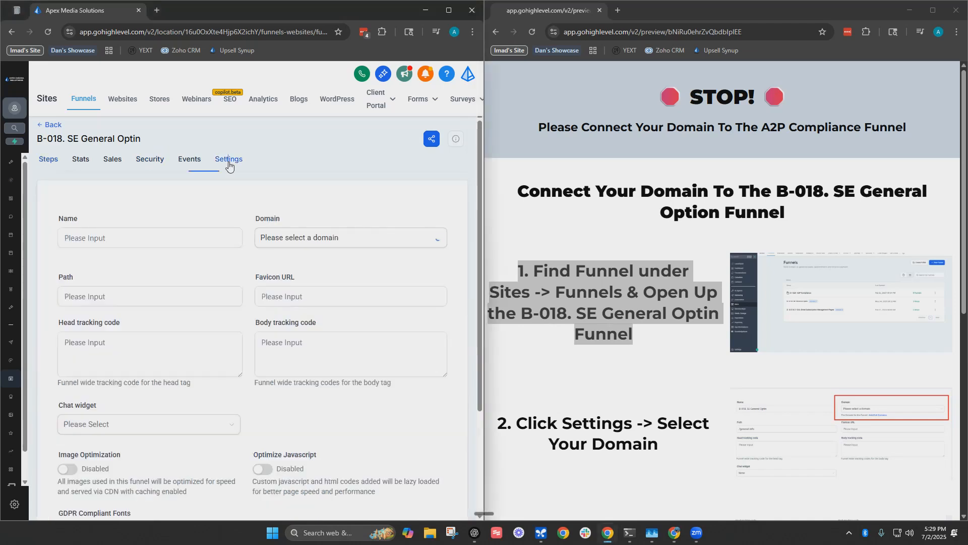
drag(81, 138, 140, 137)
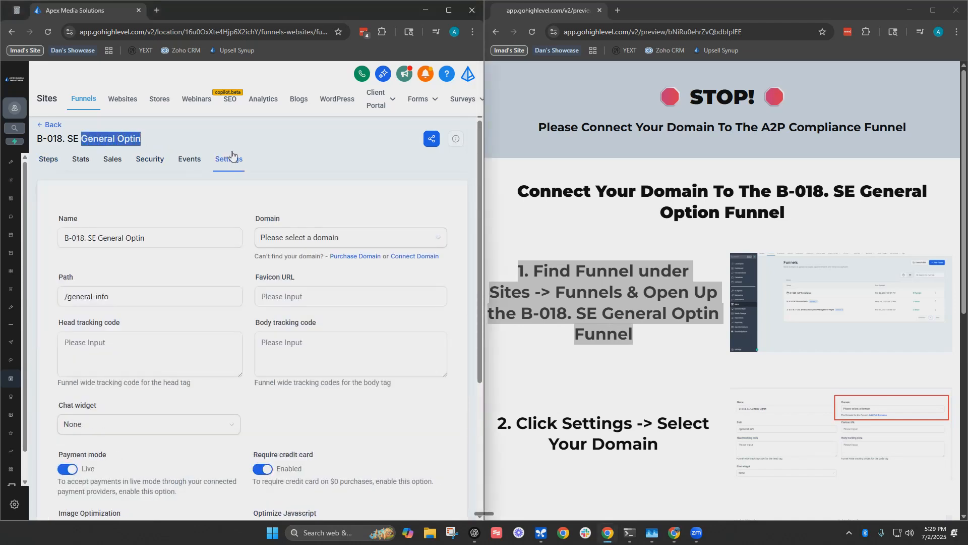
scroll(253, 192, down, 1)
click(301, 192)
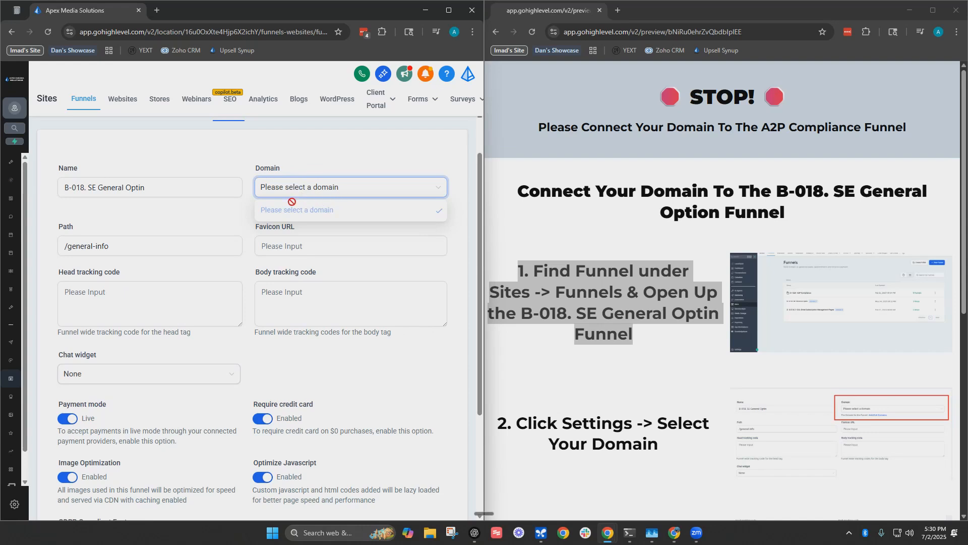
click(341, 200)
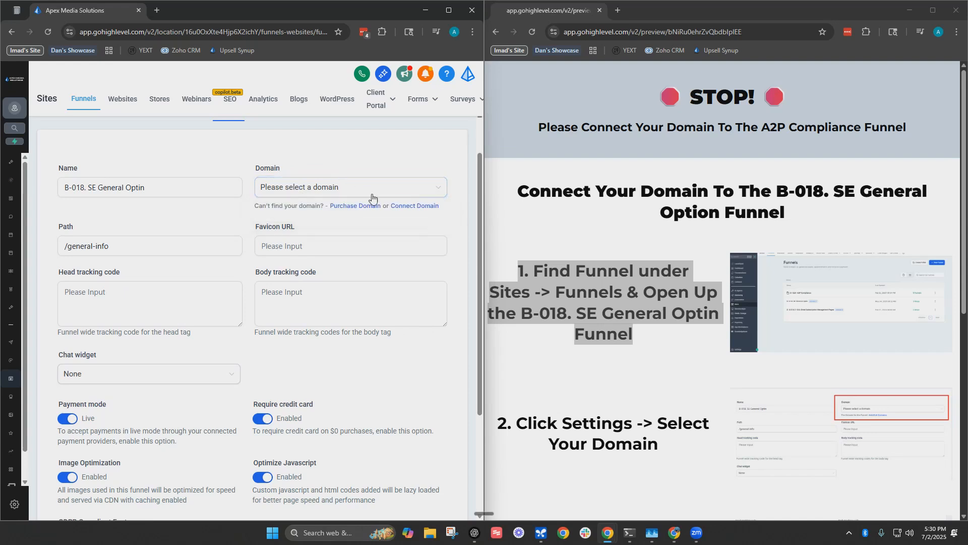
click(401, 206)
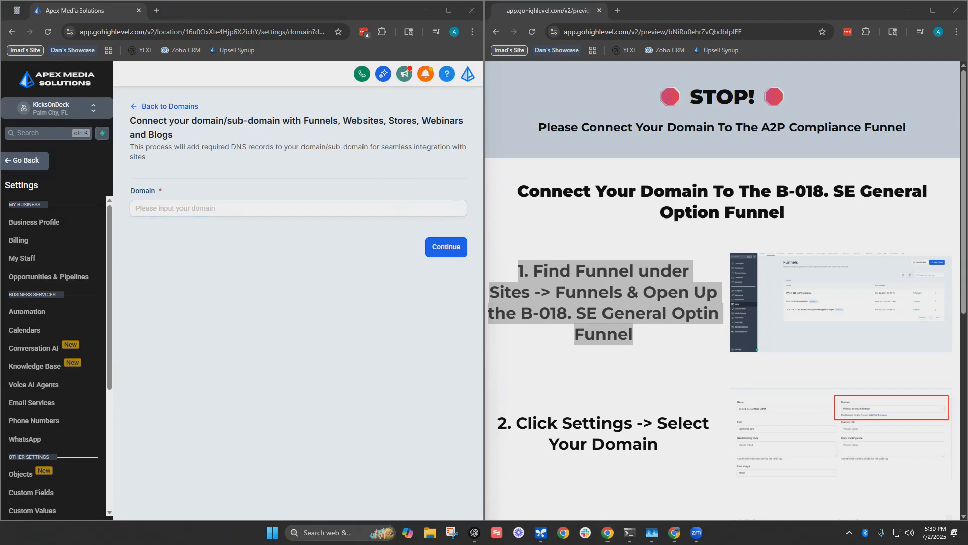
Enter go.kicksondeck.store as the domain to connect, using the go subdomain
click(301, 209)
text(k)
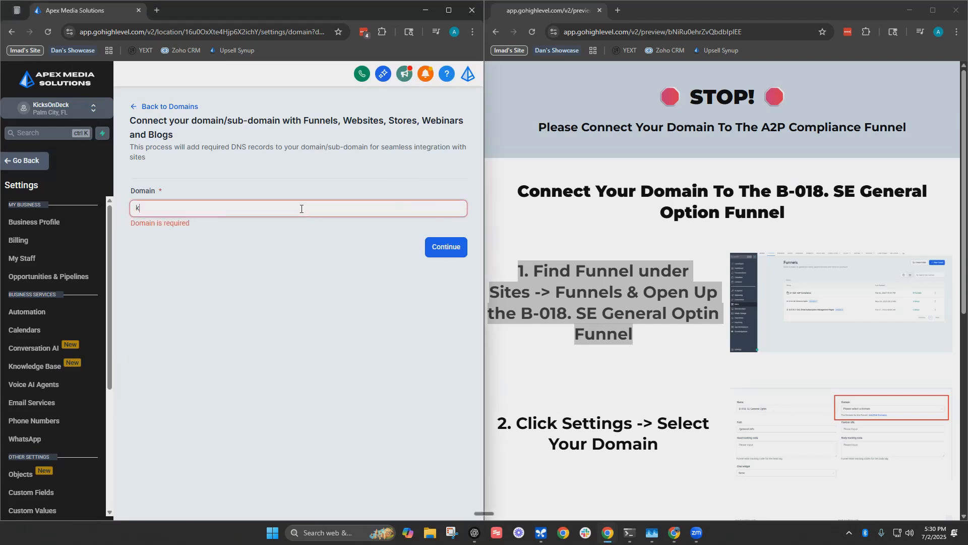
text(icksondeck.store)
drag(198, 207, 129, 211)
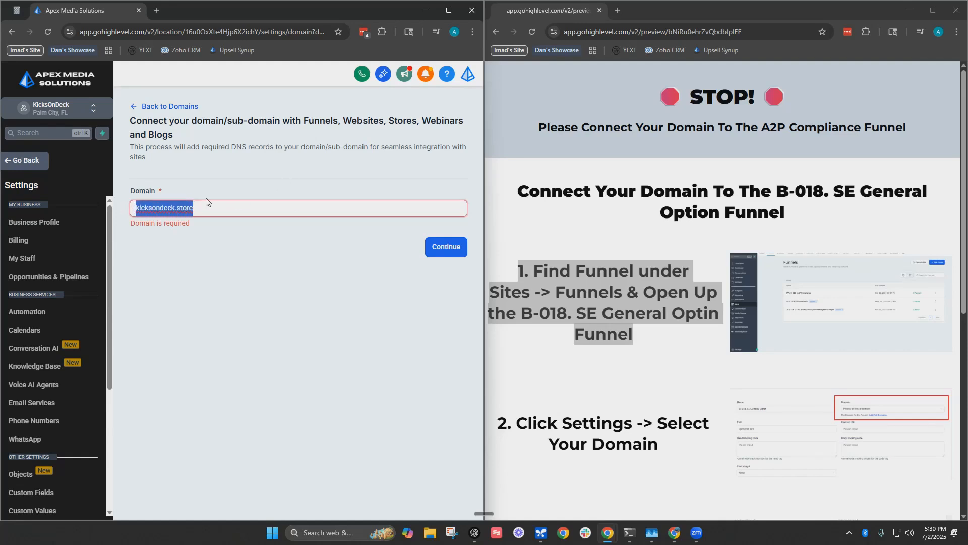
key(Left)
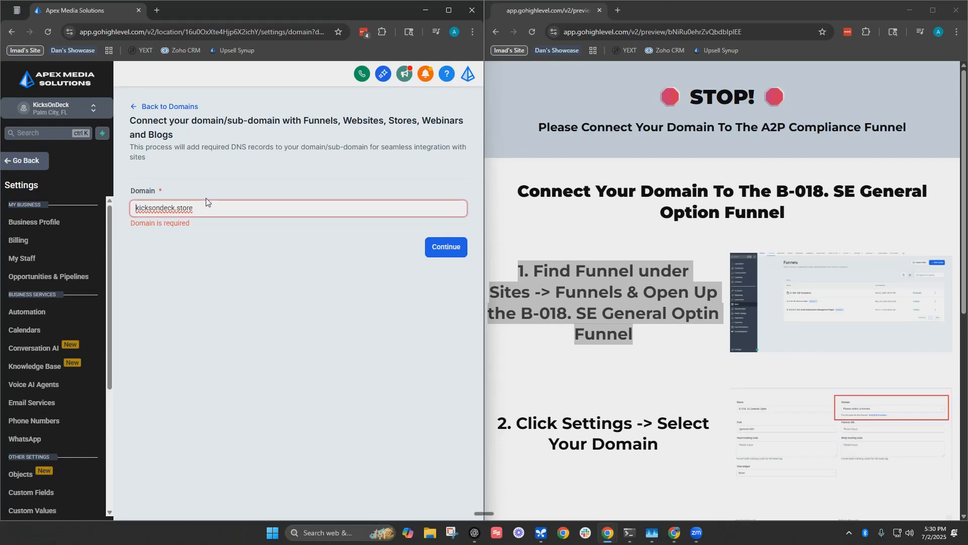
text(go.)
drag(139, 207, 122, 211)
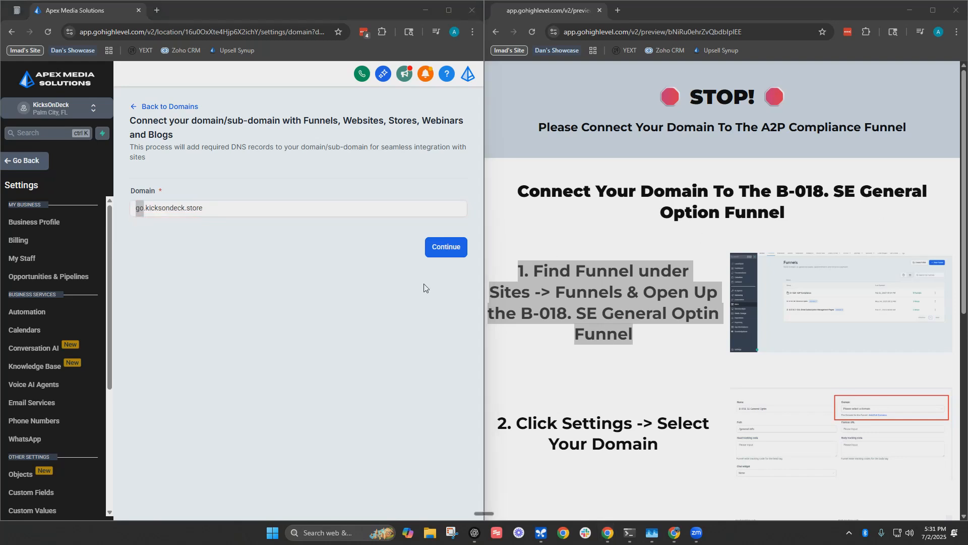
Continue with the entered domain and choose to add its DNS record manually
scroll(520, 272, down, 3)
click(447, 248)
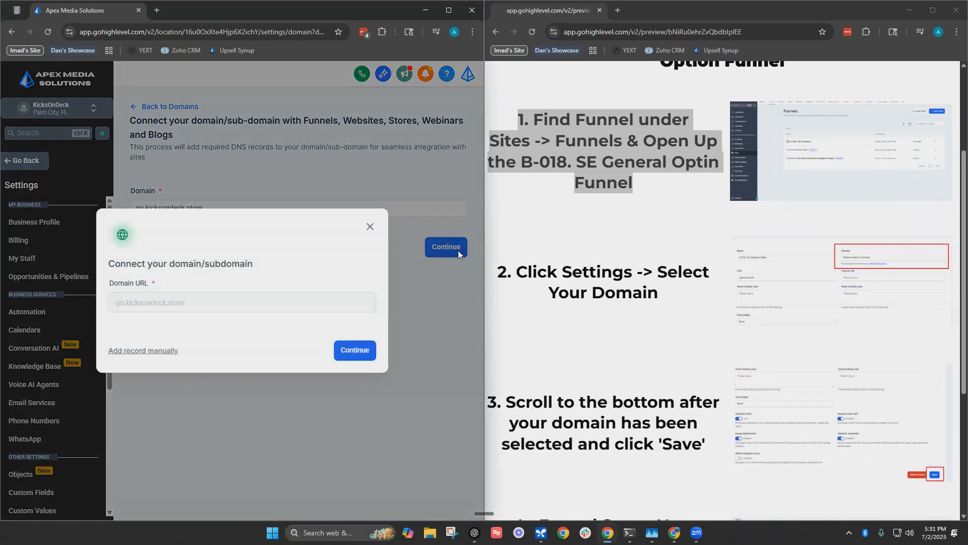
click(151, 354)
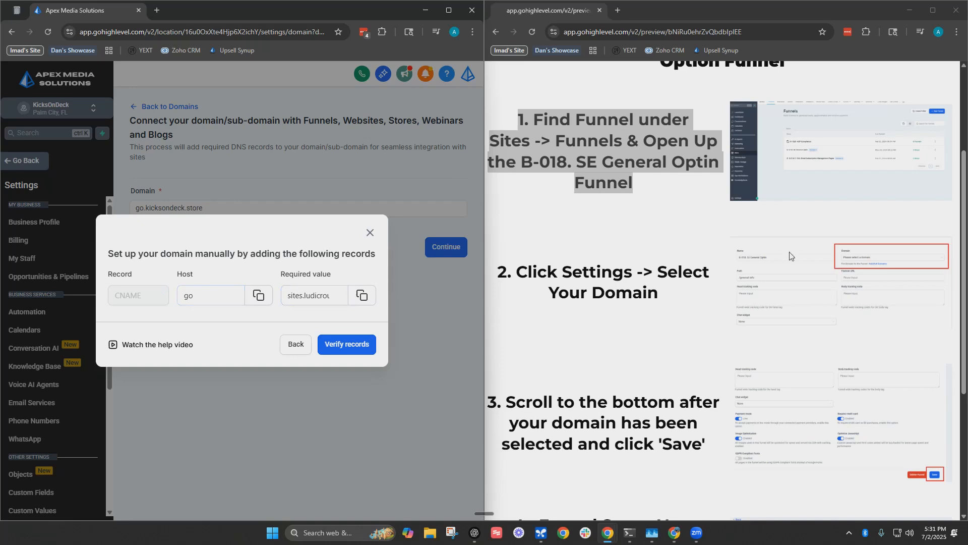
Switch to Namecheap and open the advanced DNS host records of kicksondeck.store
key(alt+Tab)
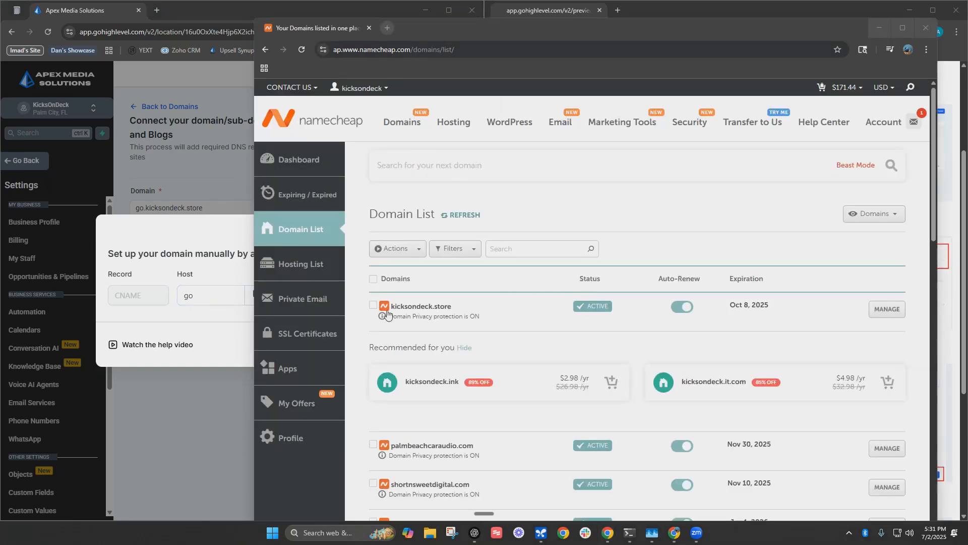
click(876, 311)
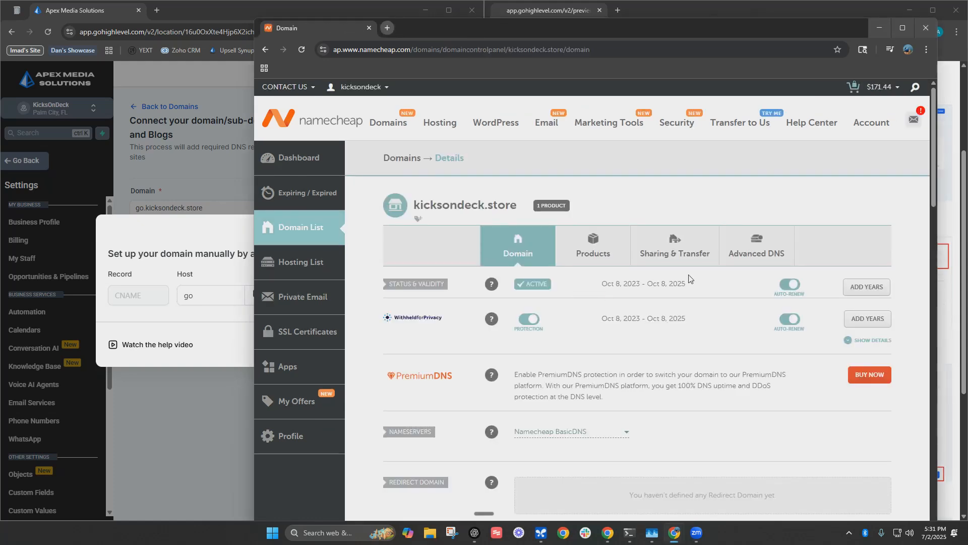
click(755, 249)
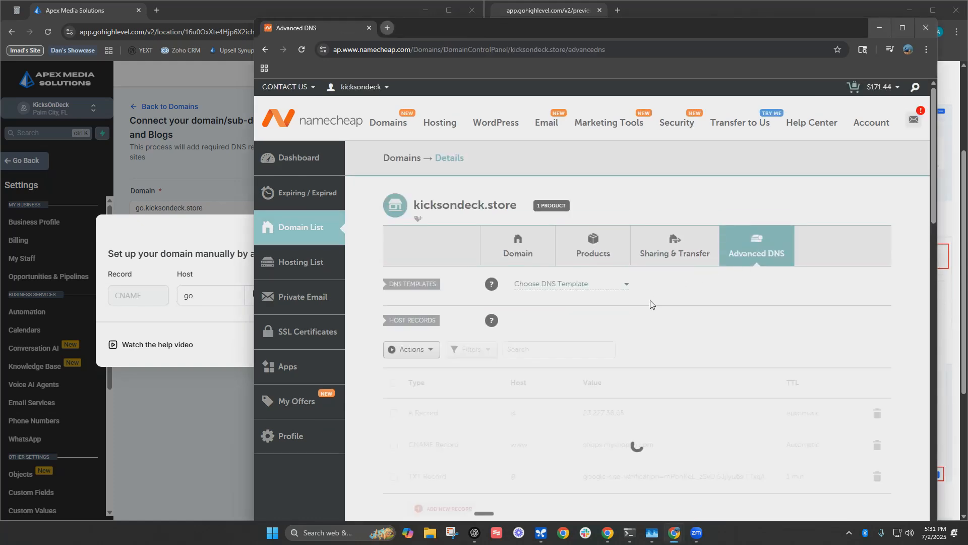
scroll(651, 304, down, 2)
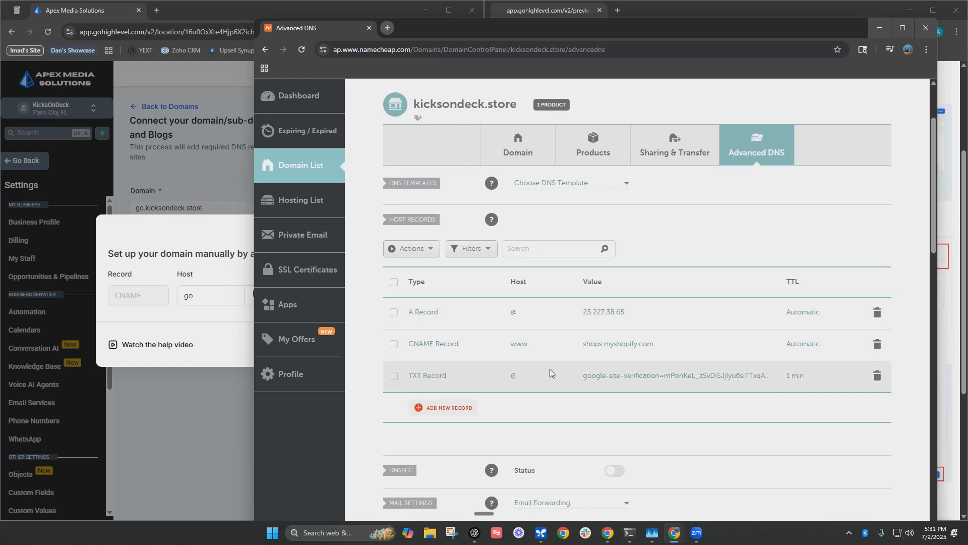
Add a new CNAME host record and fill in the host go, copied from the sub-account's domain setup
click(464, 410)
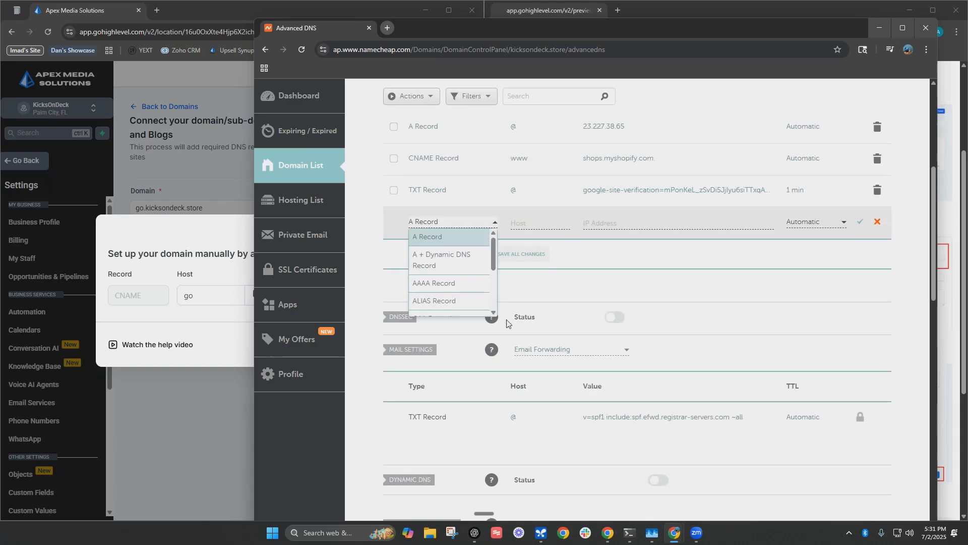
scroll(456, 272, down, 1)
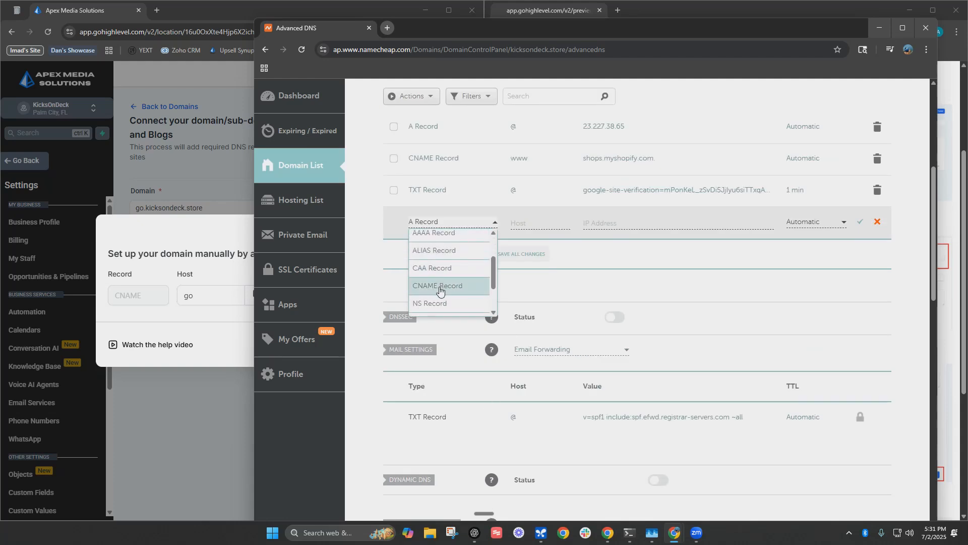
click(445, 286)
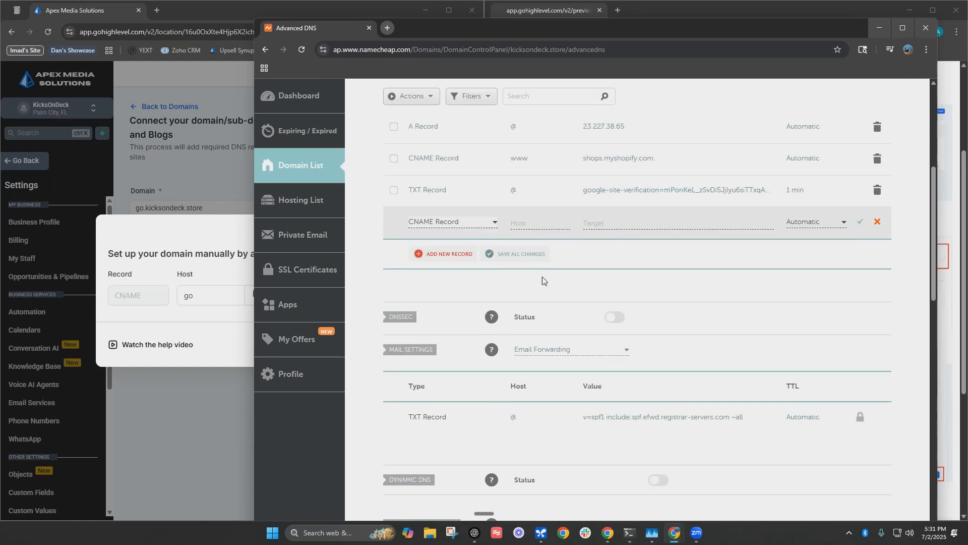
click(250, 298)
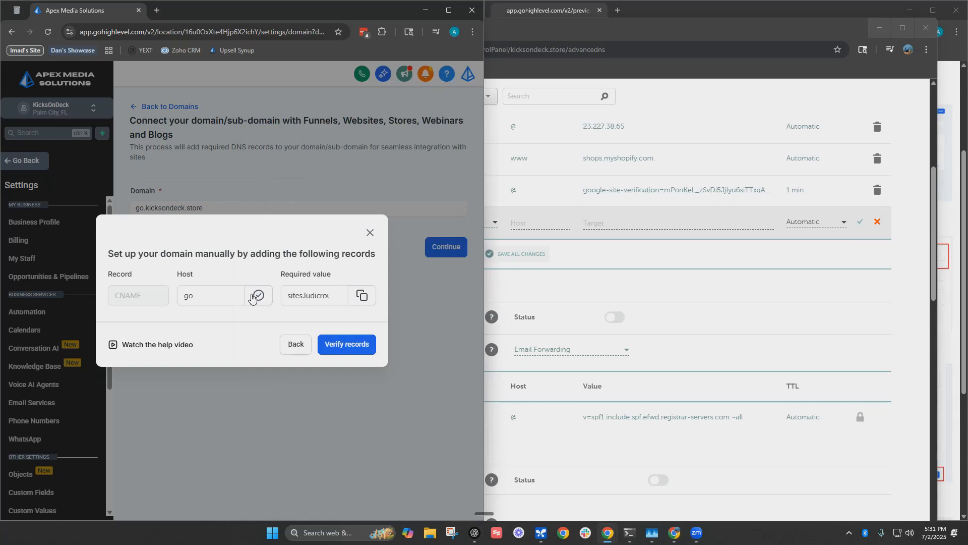
click(535, 220)
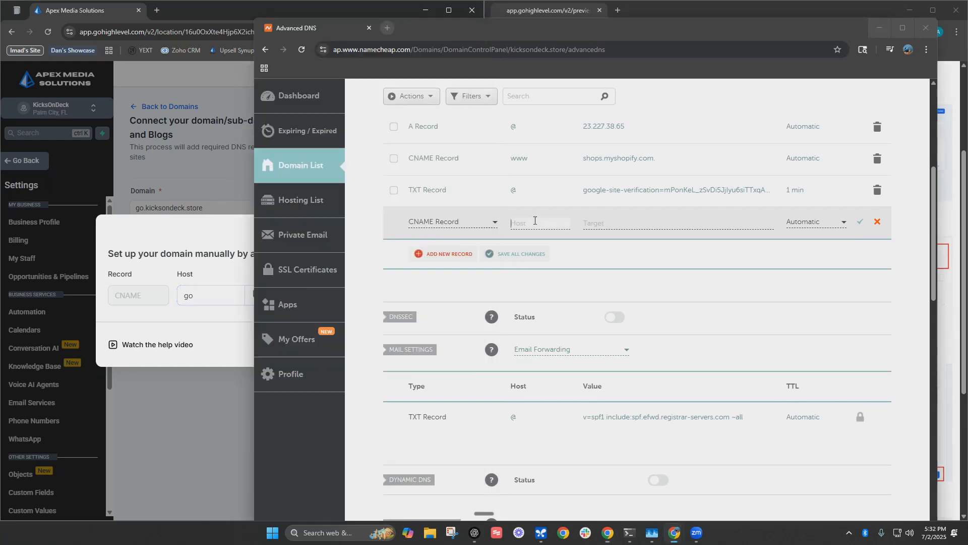
key(ctrl+v)
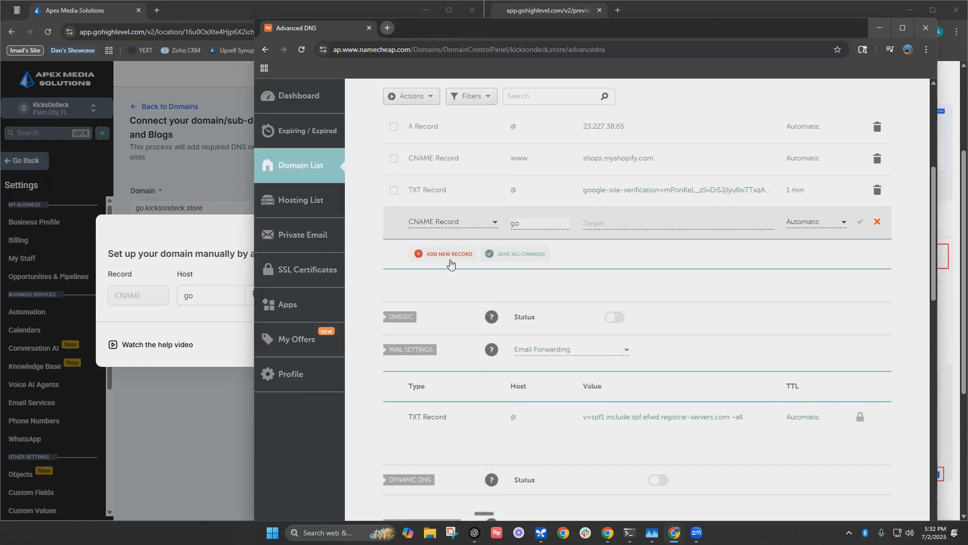
Copy the required value from the domain setup and set the CNAME record's target to sites.ludicrous.cloud
click(212, 276)
click(360, 295)
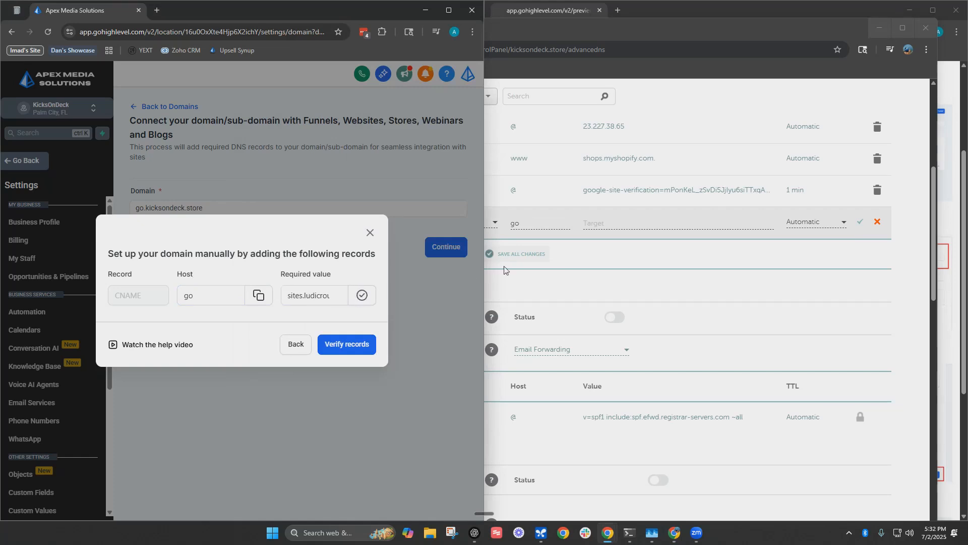
click(624, 224)
key(ctrl+v)
scroll(635, 252, up, 3)
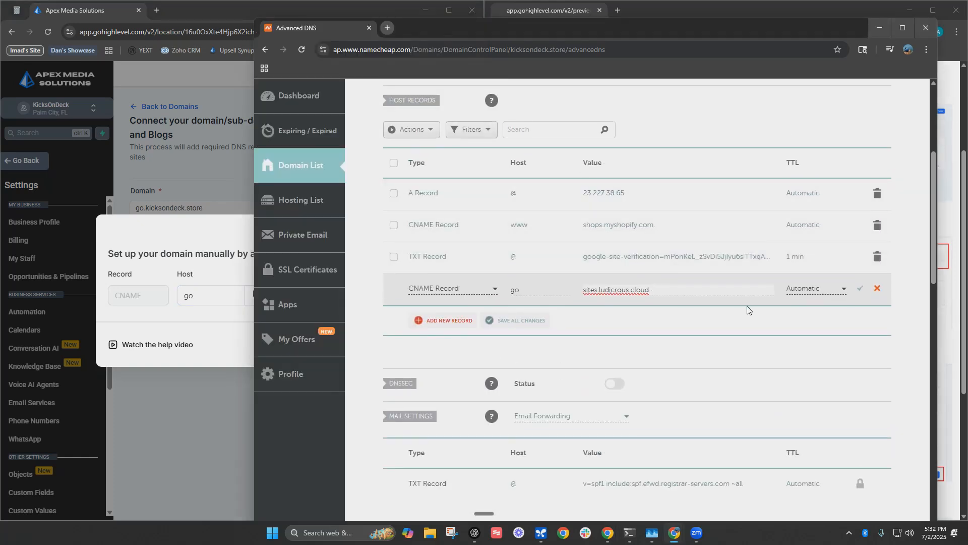
Set the new CNAME record's TTL to 1 min and save the record
click(810, 291)
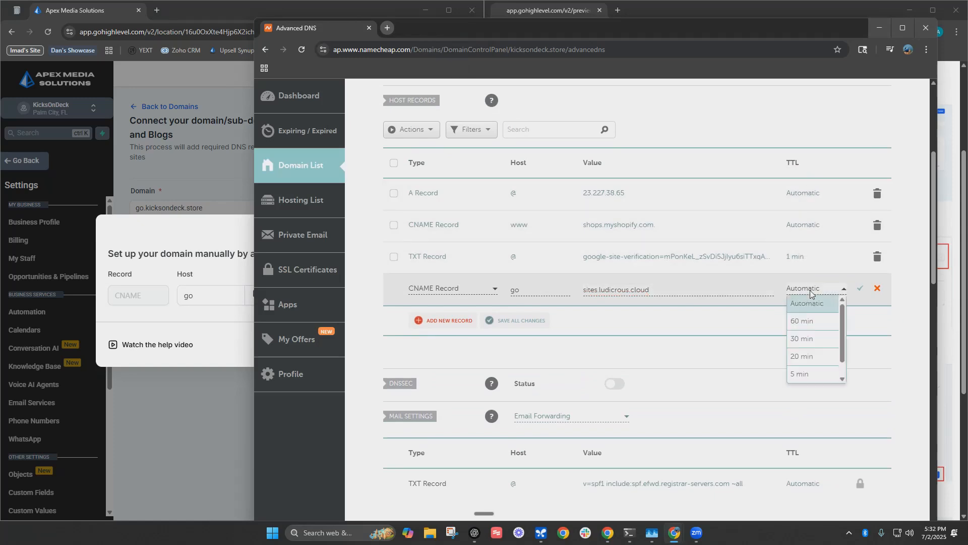
scroll(812, 333, down, 2)
click(812, 372)
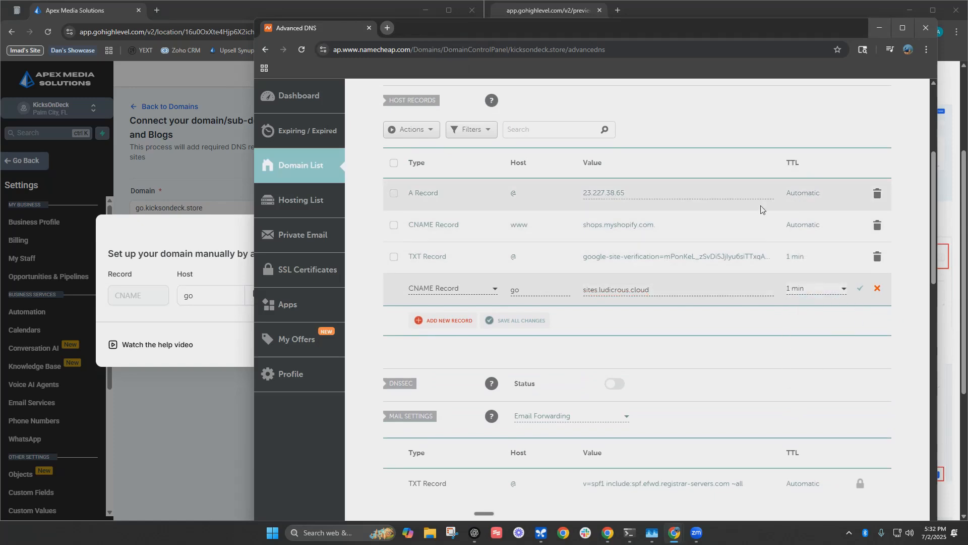
click(859, 291)
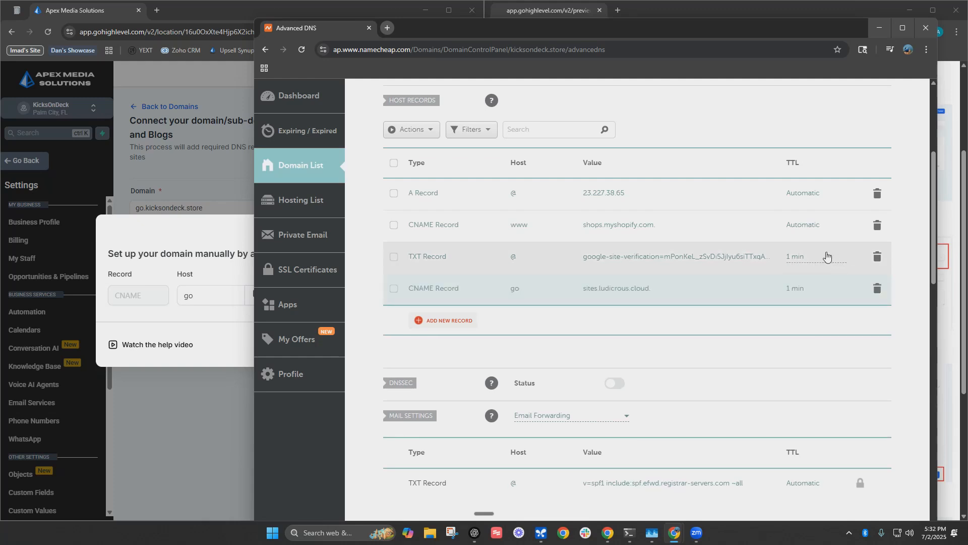
Verify the domain records in the sub-account, and select go.kicksondeck.store as the domain in the B-018. SE General Optin funnel's settings
click(223, 238)
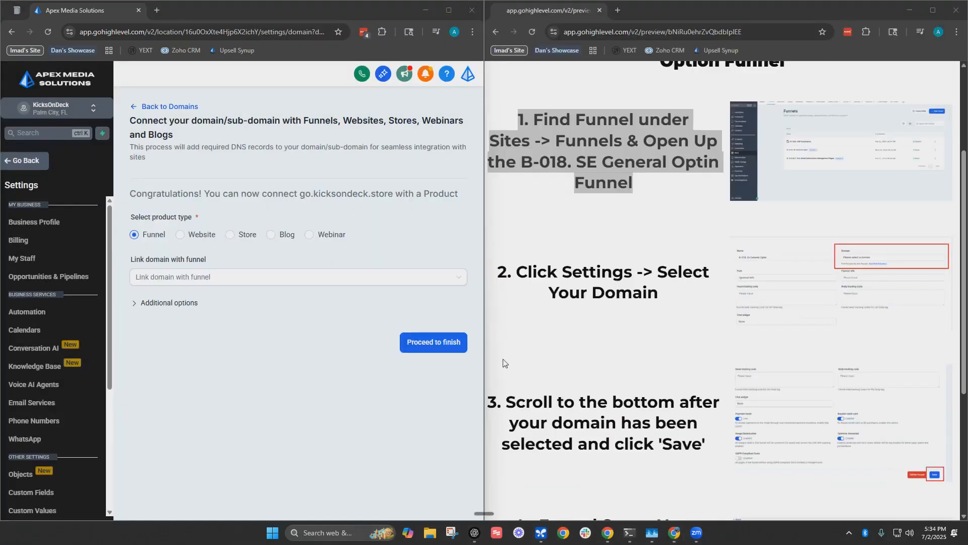
click(42, 161)
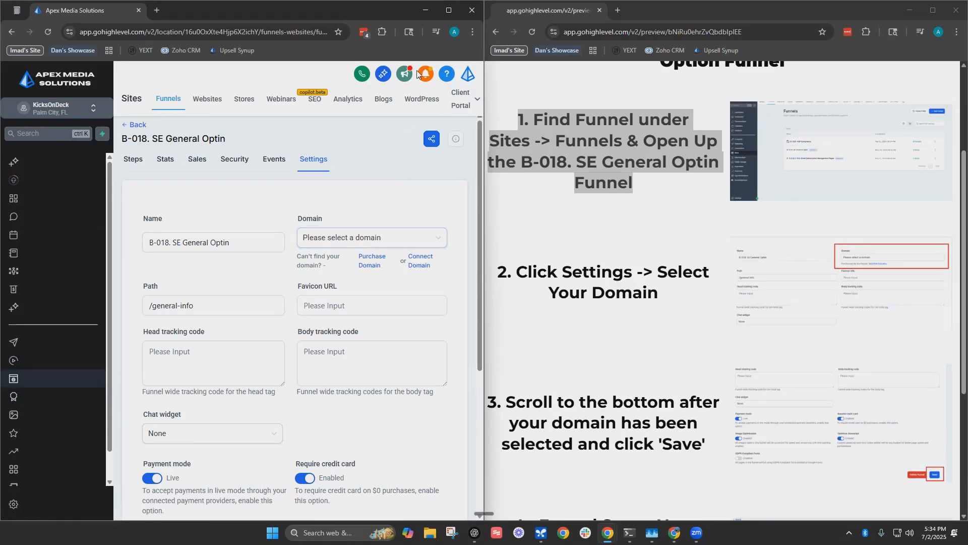
click(345, 245)
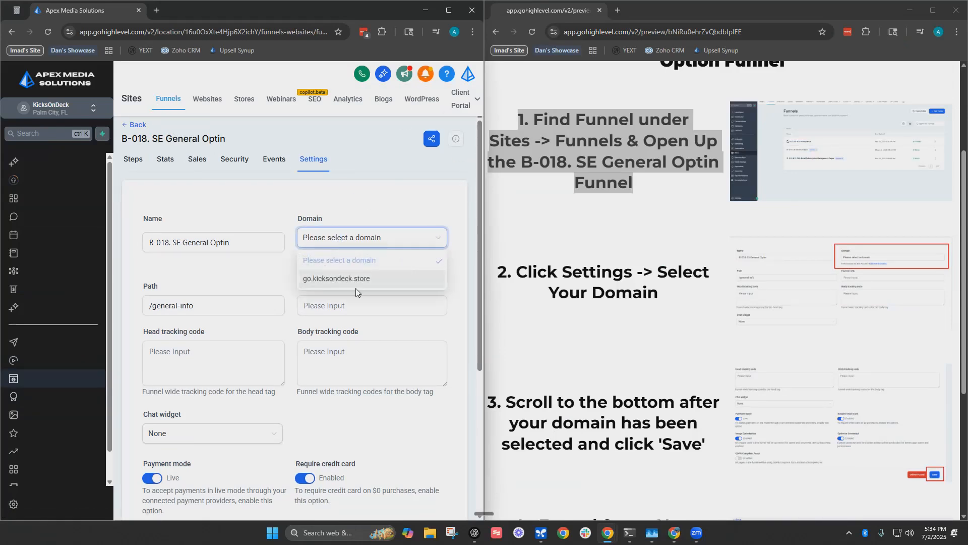
click(339, 281)
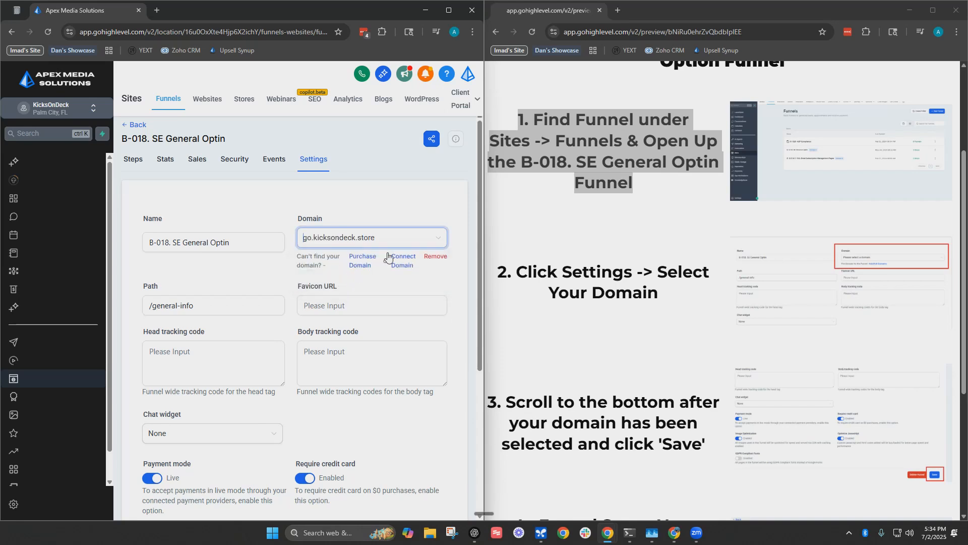
Save the B-018. SE General Optin funnel's settings, and advance the guide to its page on hiding the warning header
scroll(393, 234, down, 5)
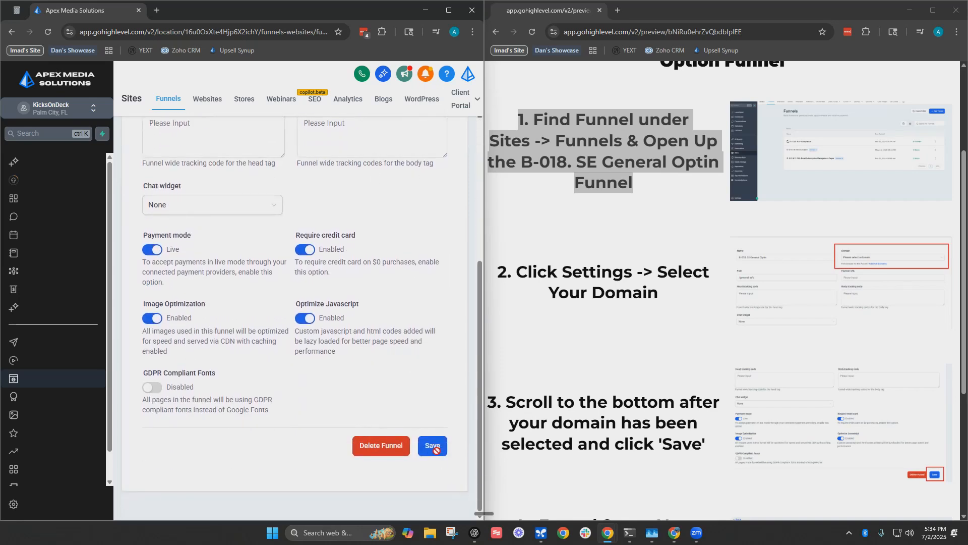
click(433, 446)
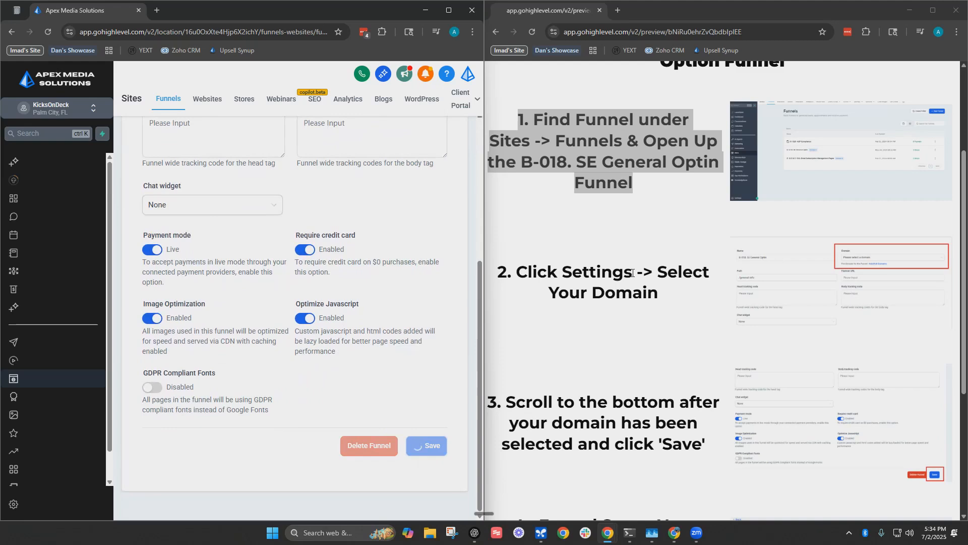
scroll(640, 275, down, 1)
scroll(682, 390, down, 3)
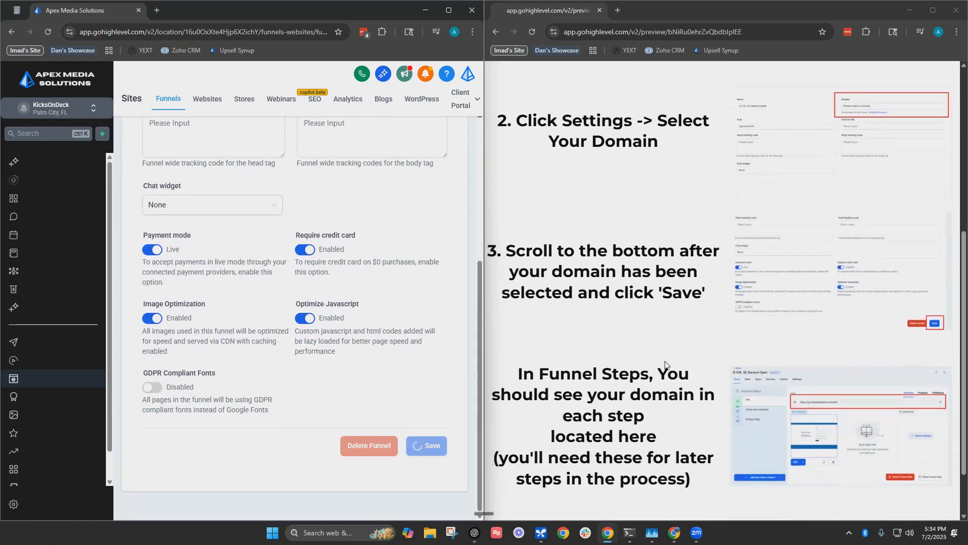
scroll(525, 304, down, 1)
drag(524, 304, 704, 408)
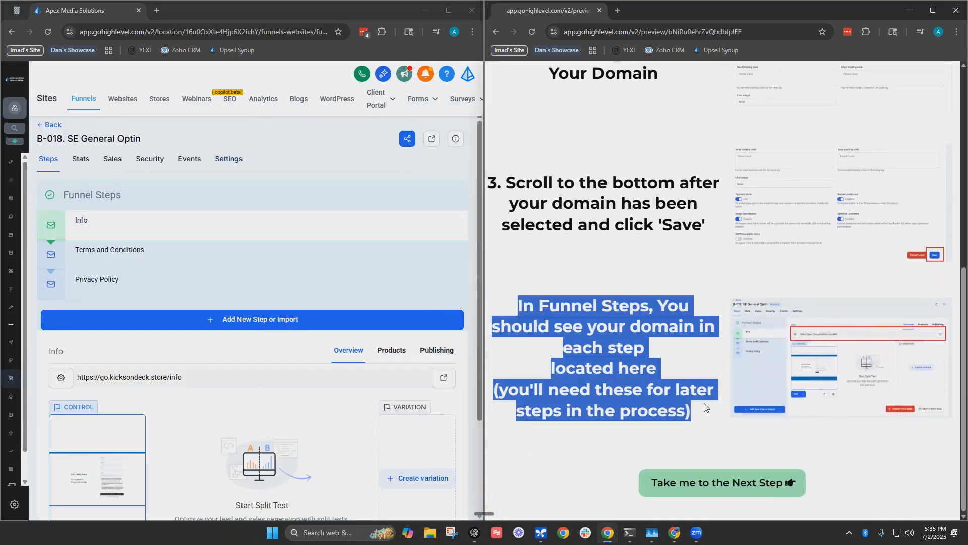
click(745, 483)
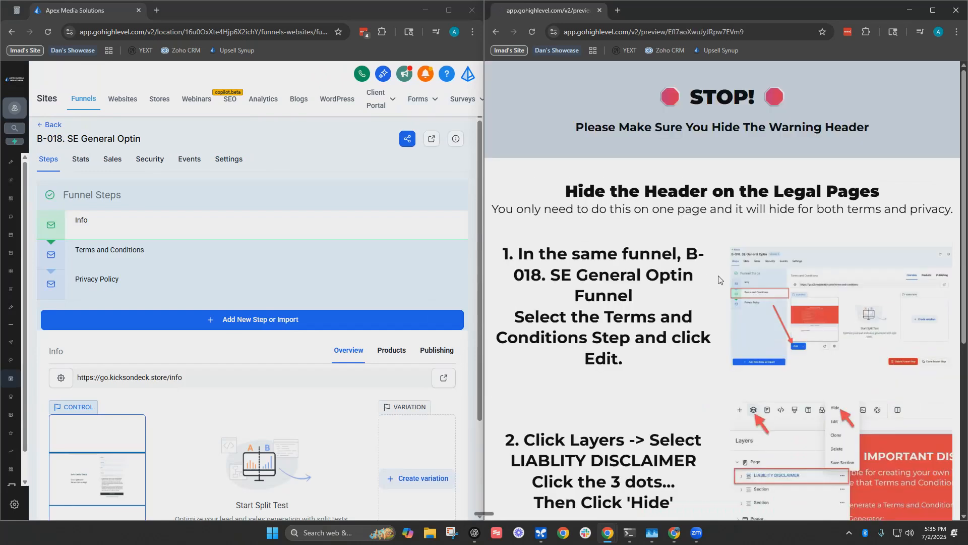
scroll(716, 280, down, 1)
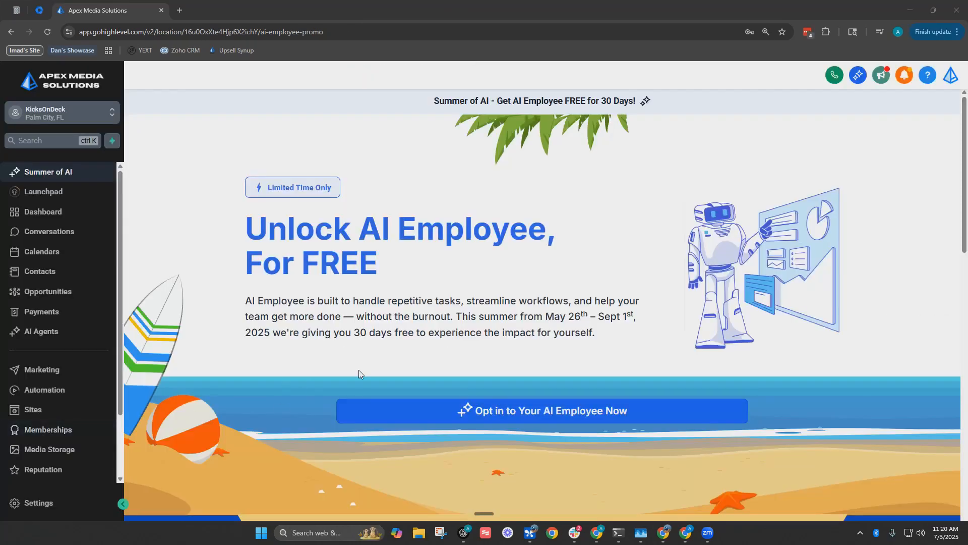
Open the sub-account's phone number settings and start adding a new phone number
click(27, 504)
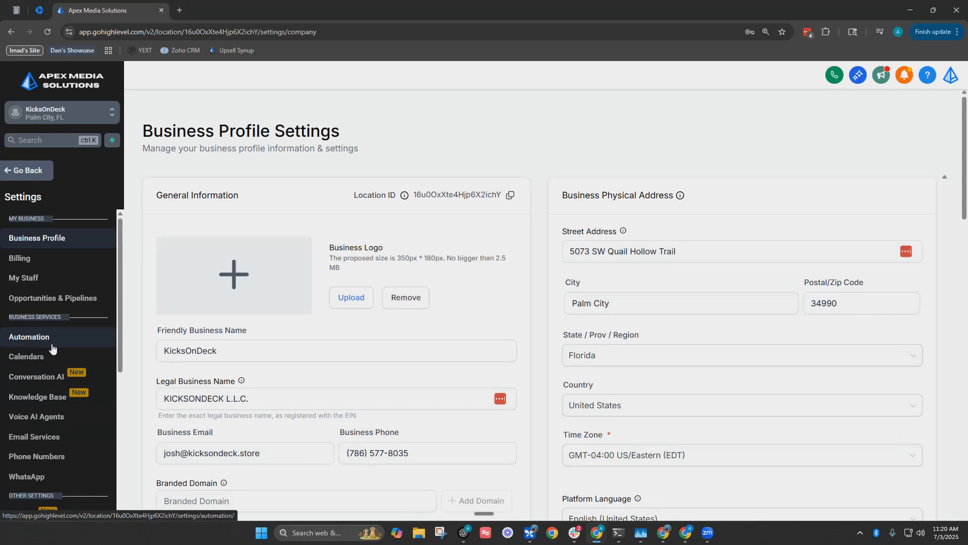
scroll(38, 402, down, 1)
click(44, 405)
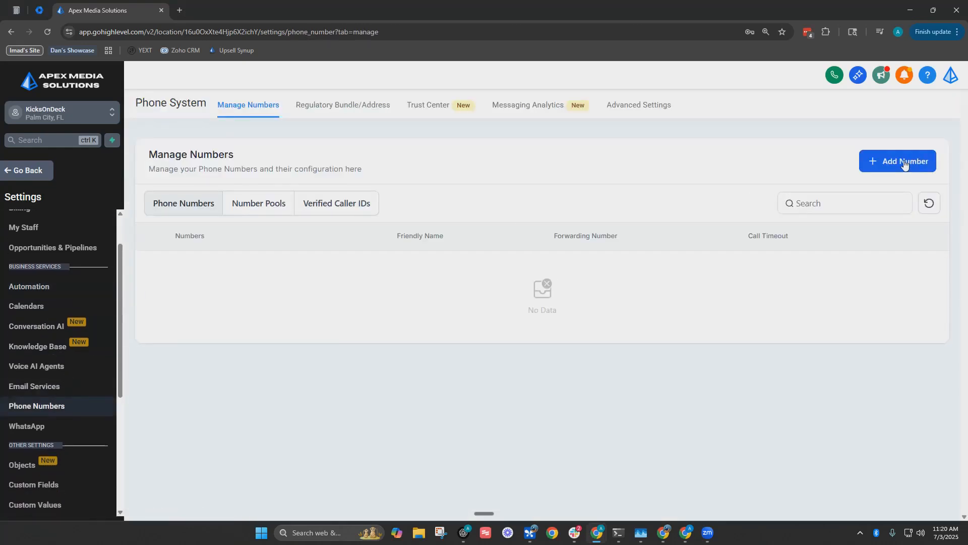
click(904, 162)
click(891, 189)
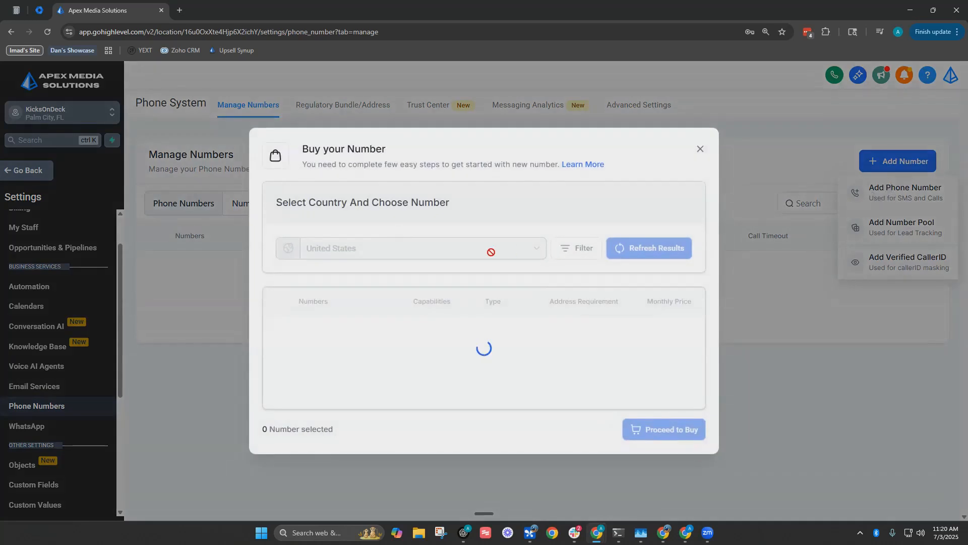
Filter the available United States numbers by 772, matching the first part of the number
click(580, 181)
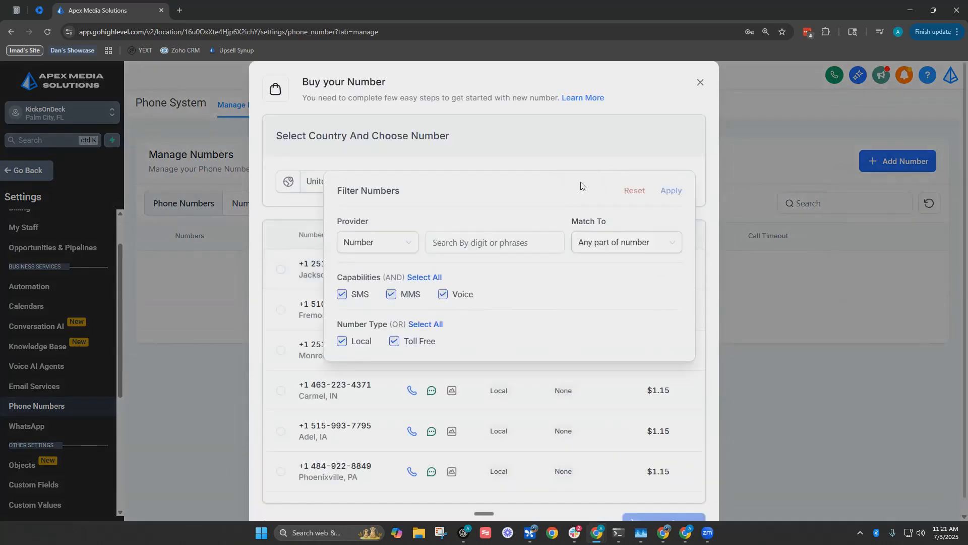
click(463, 243)
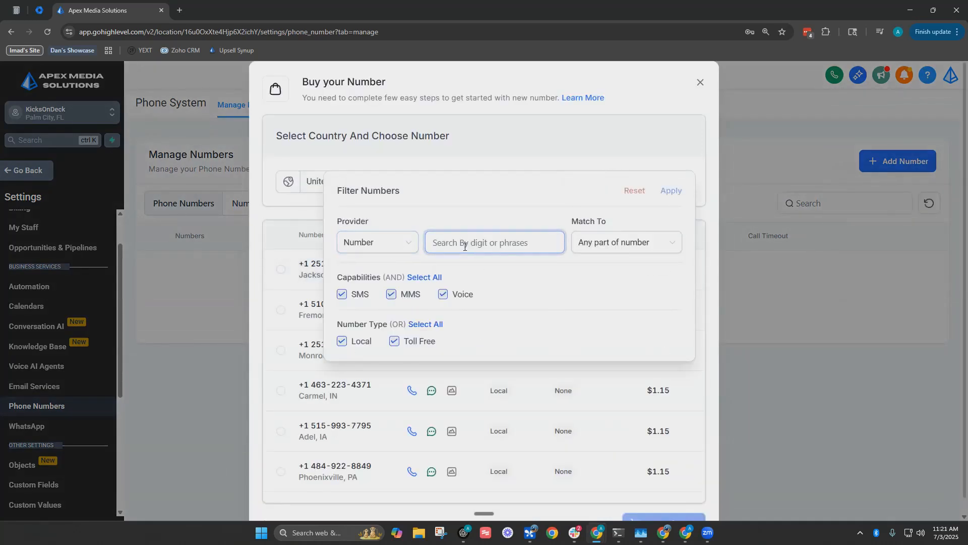
text(772)
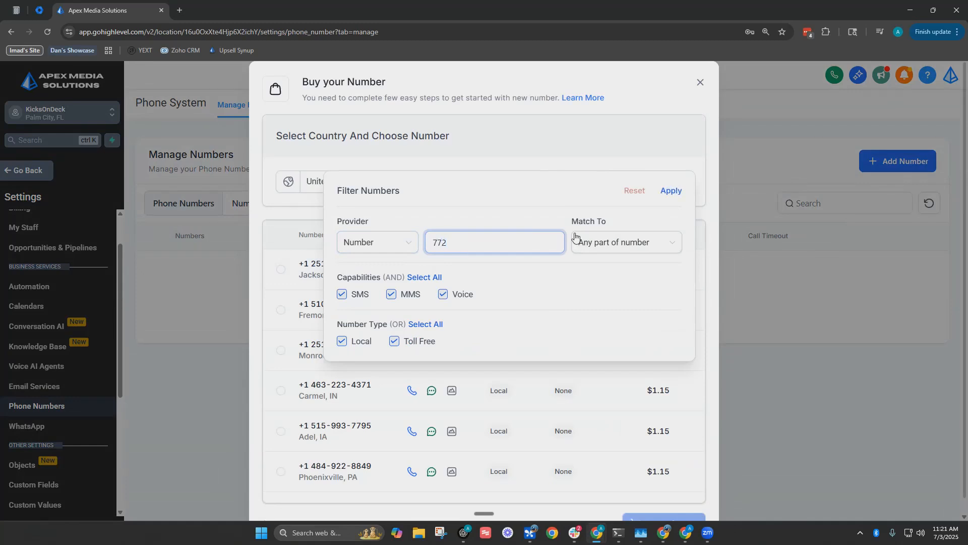
click(576, 238)
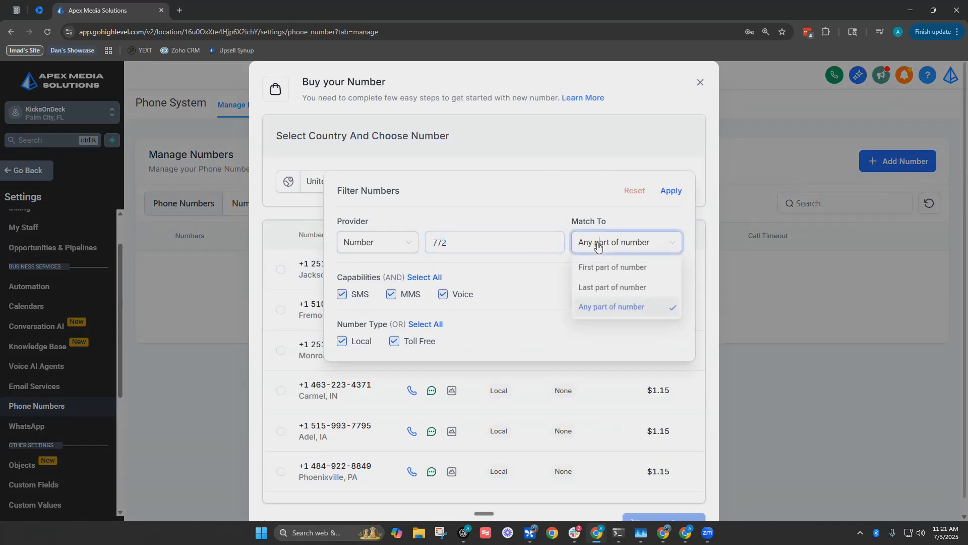
click(606, 269)
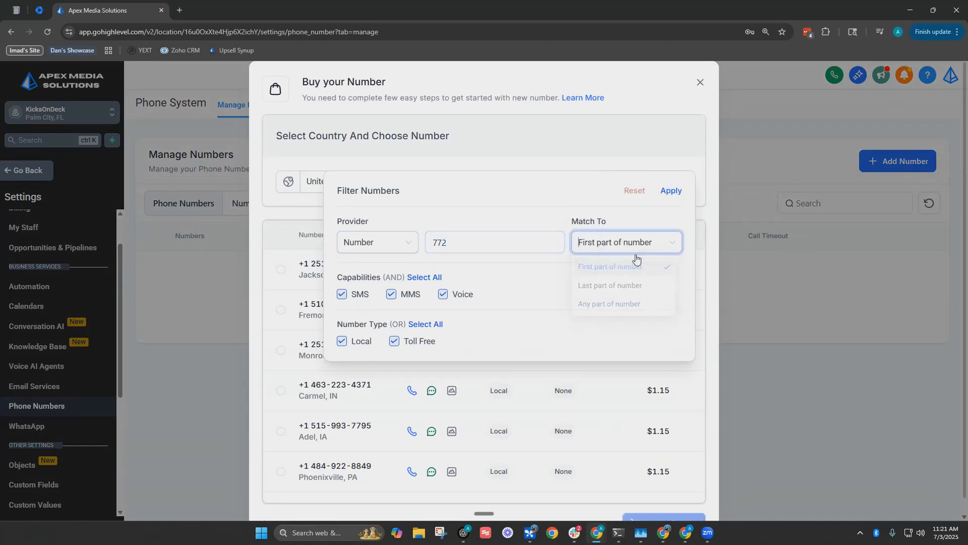
click(665, 194)
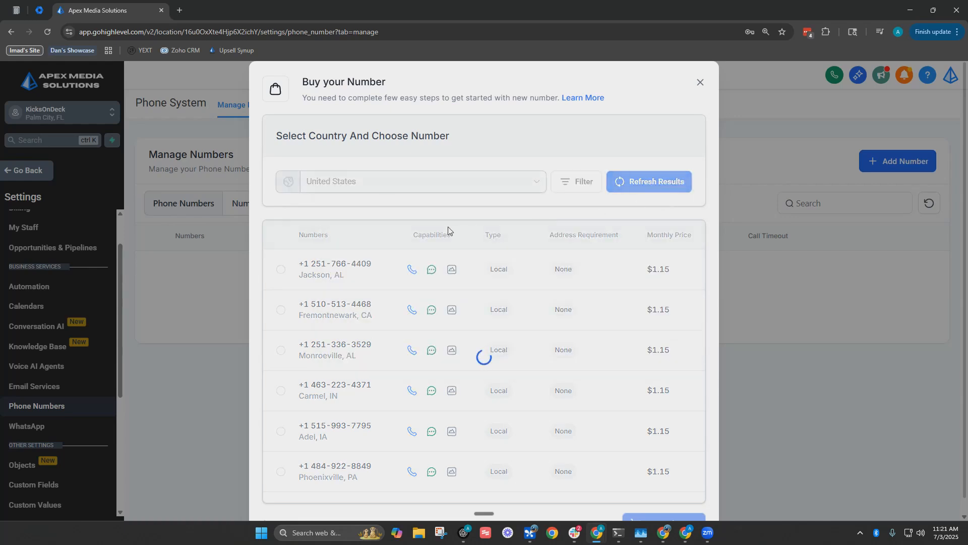
Select a local number from Stuart, FL and complete its purchase
scroll(338, 267, down, 2)
scroll(337, 267, down, 3)
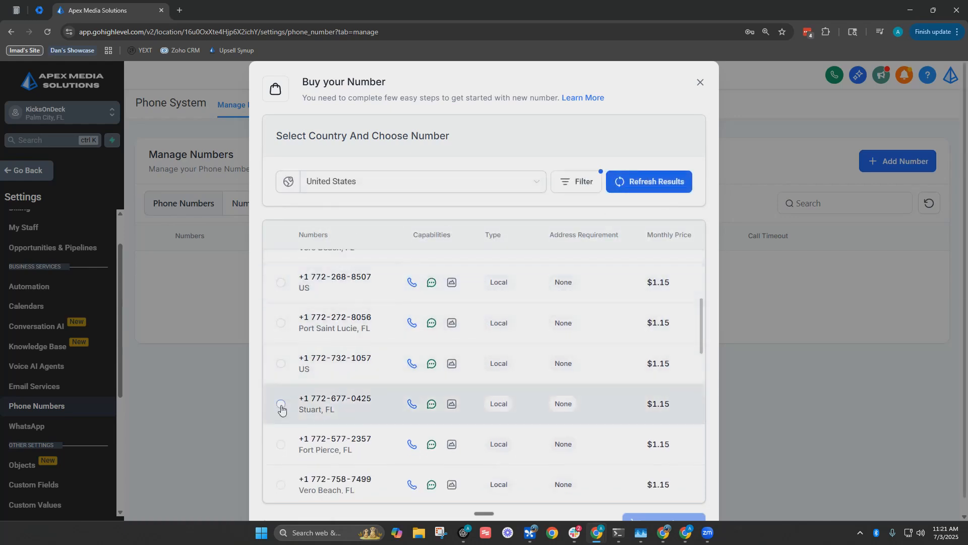
click(281, 404)
drag(302, 410, 335, 415)
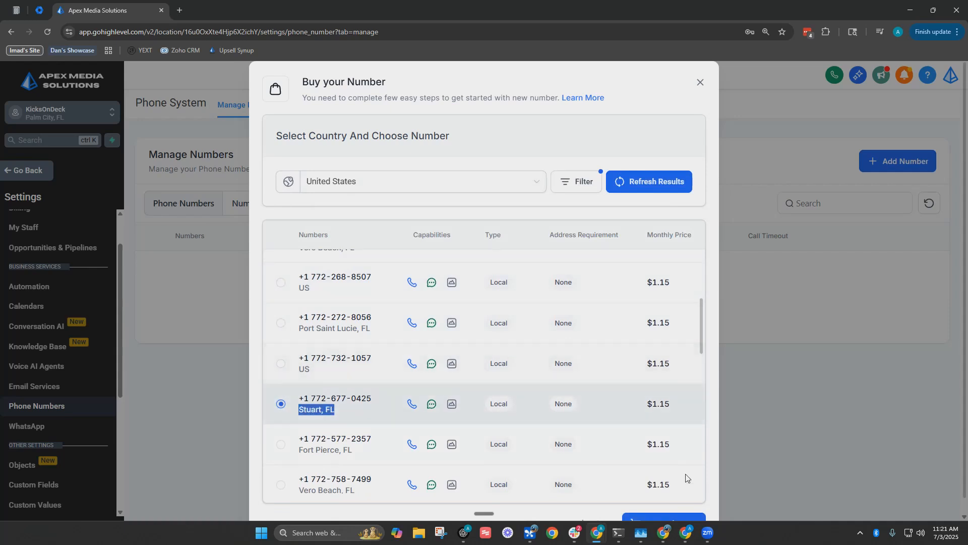
click(695, 517)
scroll(704, 469, down, 2)
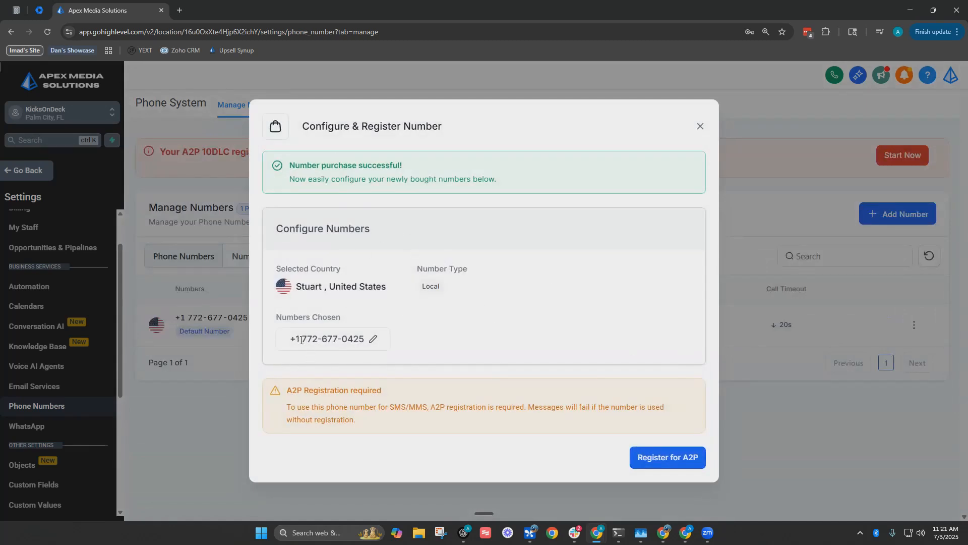
Copy the purchased number without its country code and paste it as the Business Phone in the business profile
drag(302, 341, 365, 340)
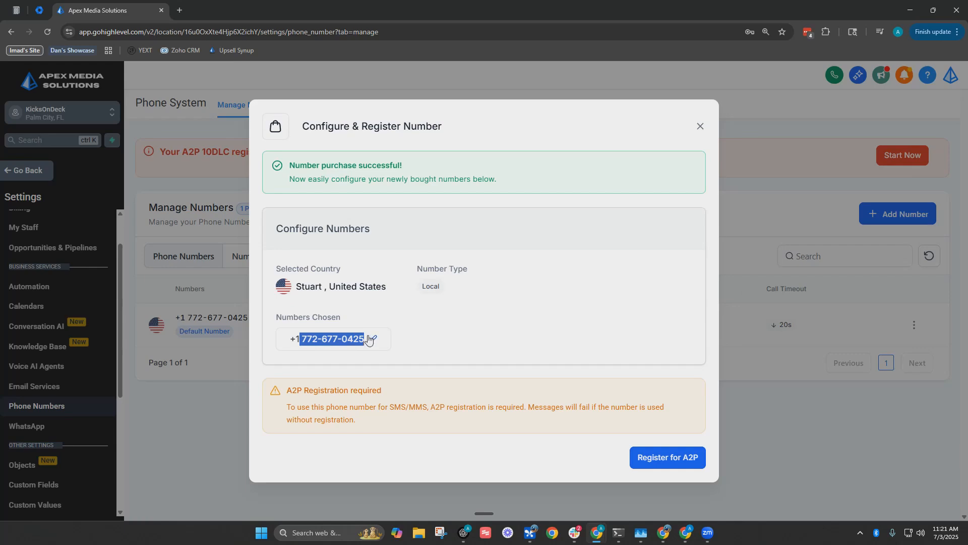
key(Escape)
scroll(60, 262, up, 1)
click(45, 249)
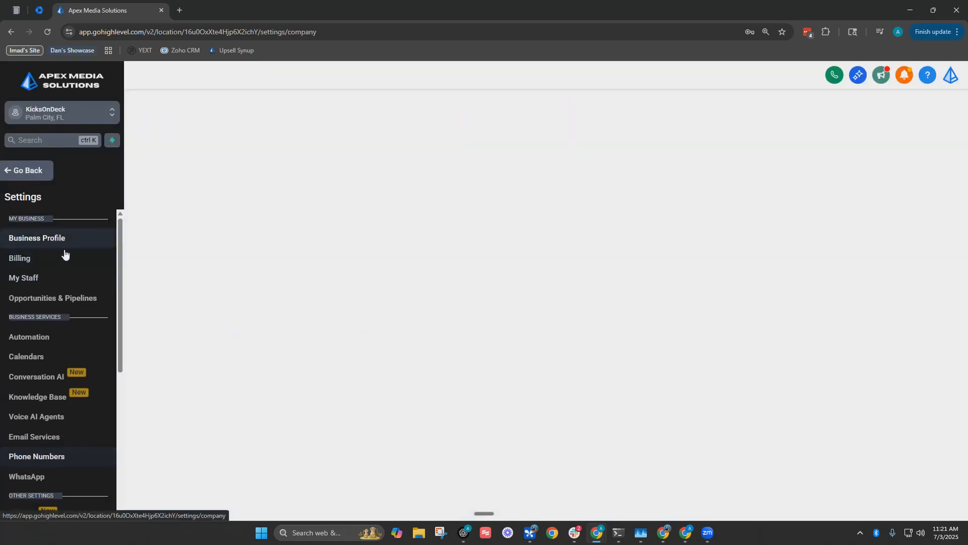
scroll(514, 312, down, 2)
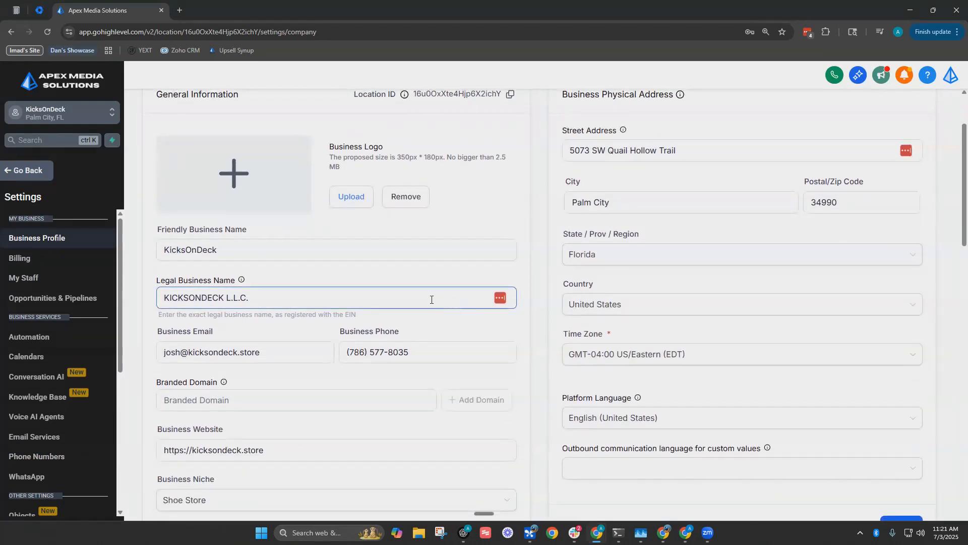
click(461, 359)
right_click(383, 364)
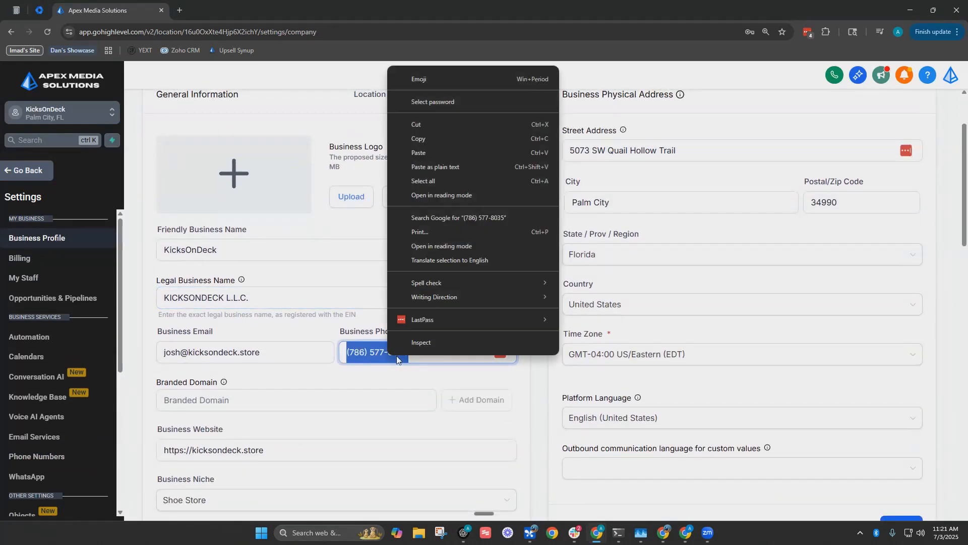
click(445, 154)
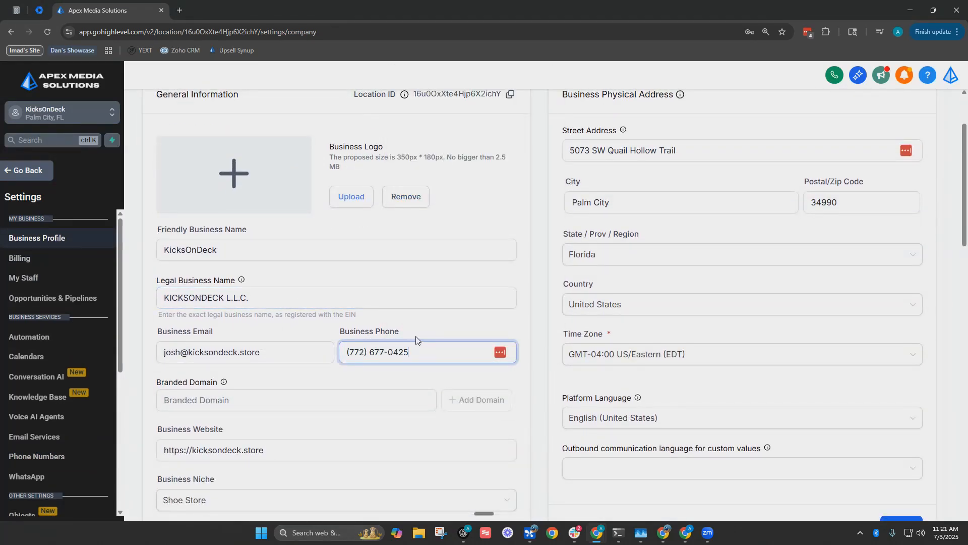
Review the Business Phone entry alongside the other general information in the business profile
scroll(396, 327, down, 3)
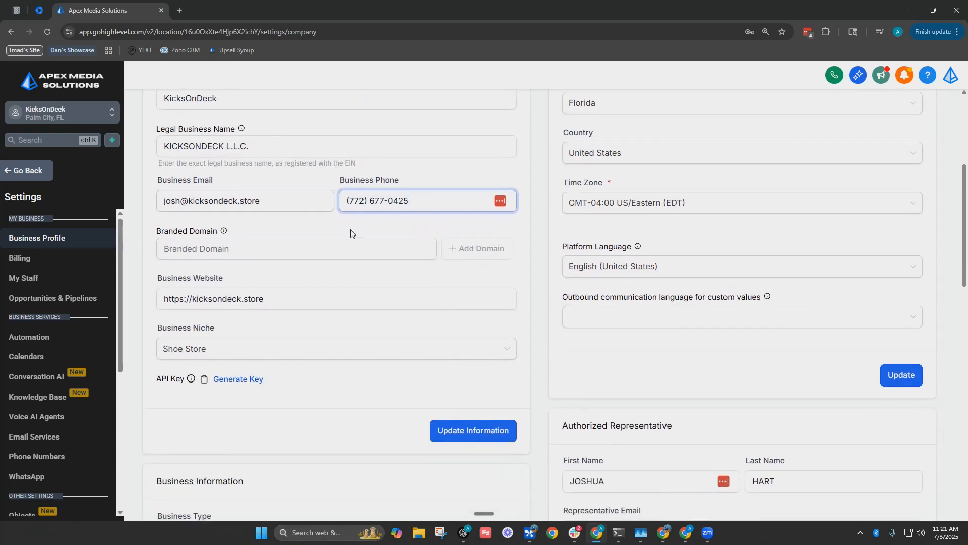
triple_click(428, 194)
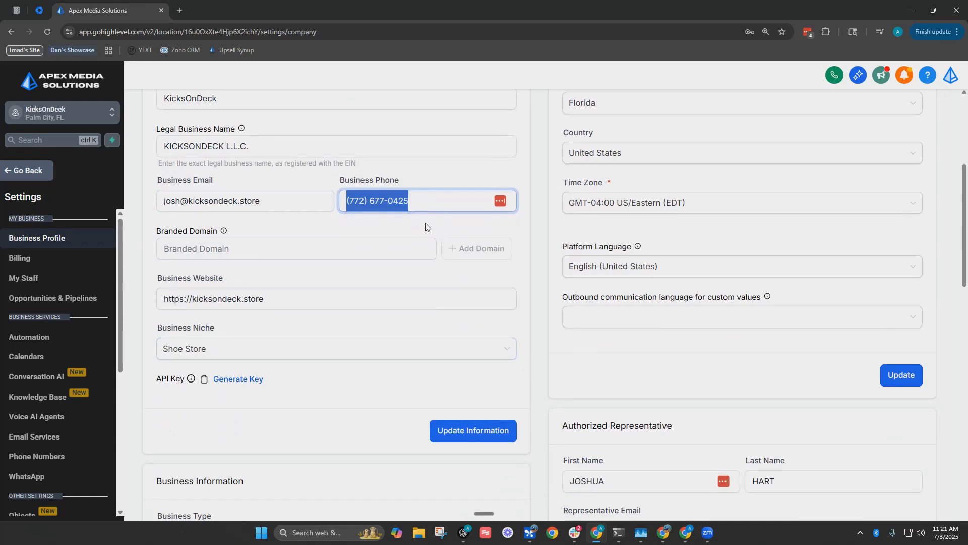
scroll(425, 227, up, 2)
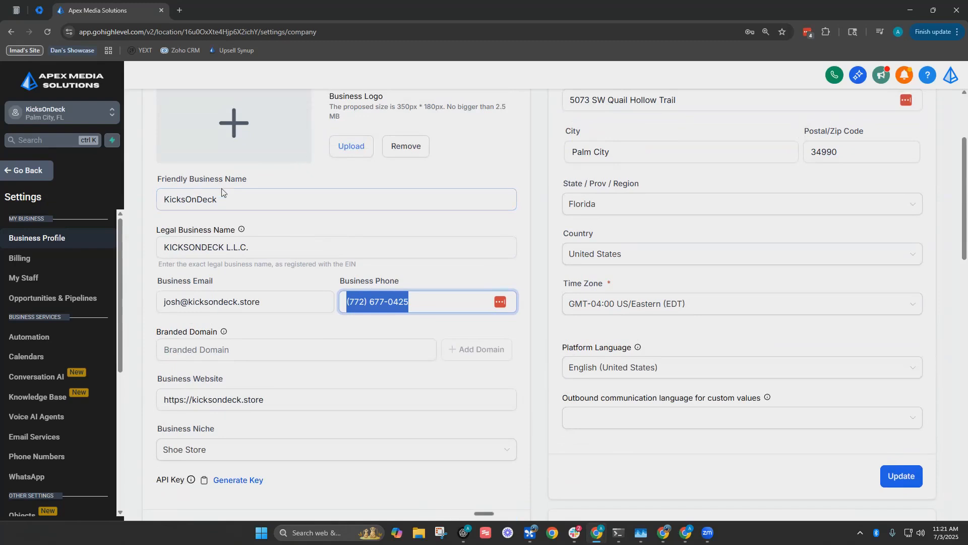
click(439, 302)
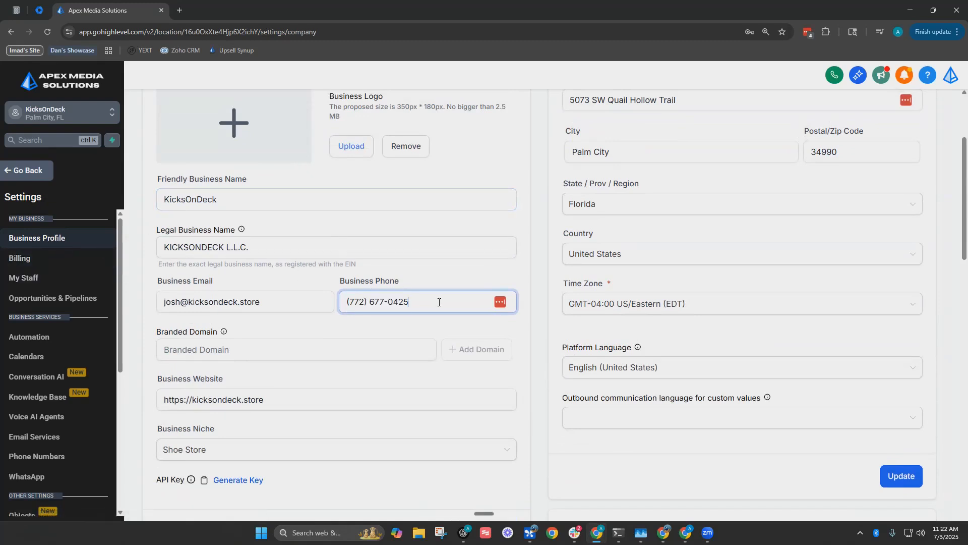
triple_click(439, 302)
scroll(437, 283, down, 1)
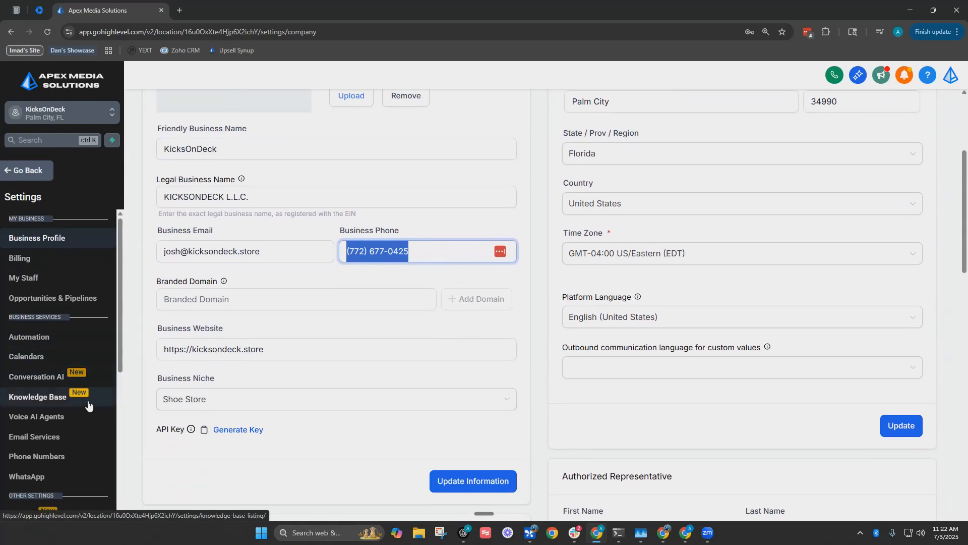
click(435, 251)
drag(409, 252, 346, 253)
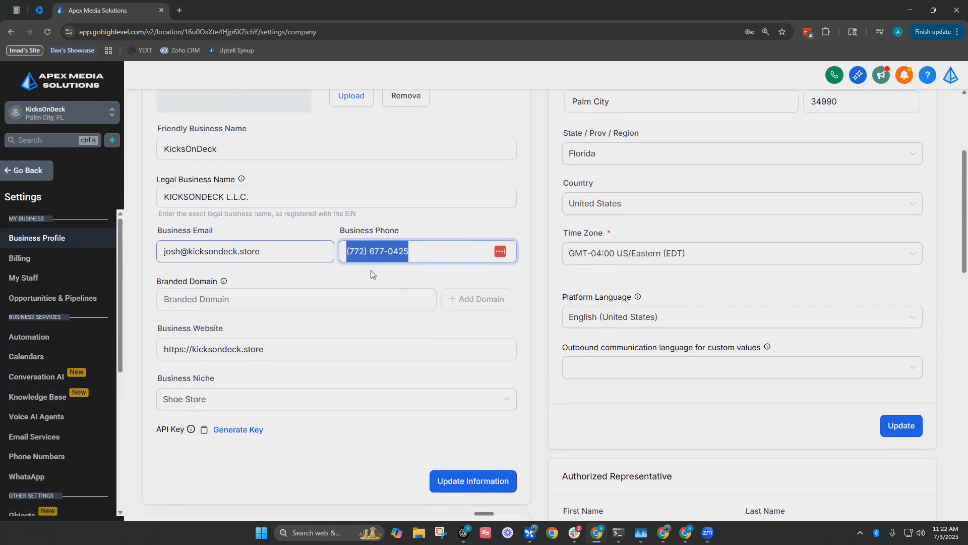
Examine the Business Information section, focusing on the Business Registration Number entered for the EIN
scroll(434, 263, down, 8)
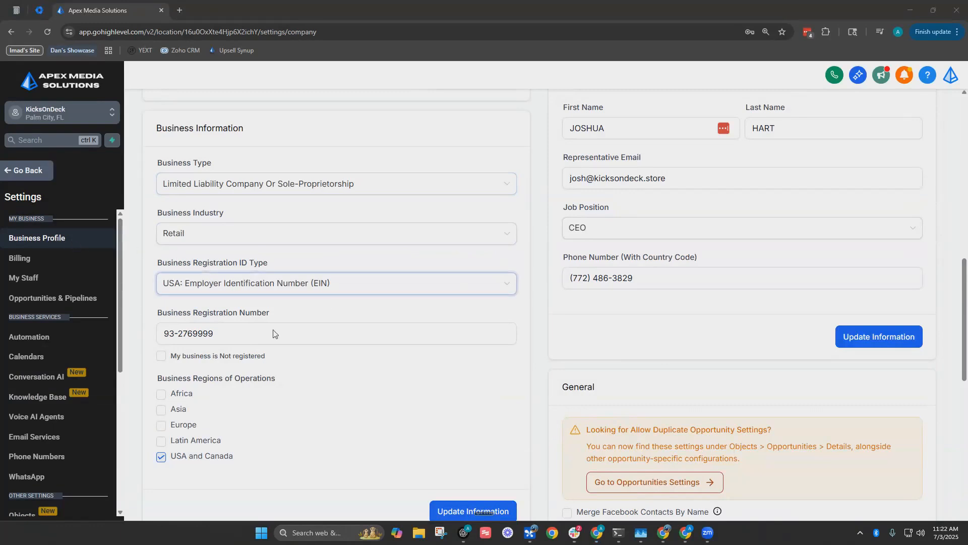
drag(229, 334, 161, 335)
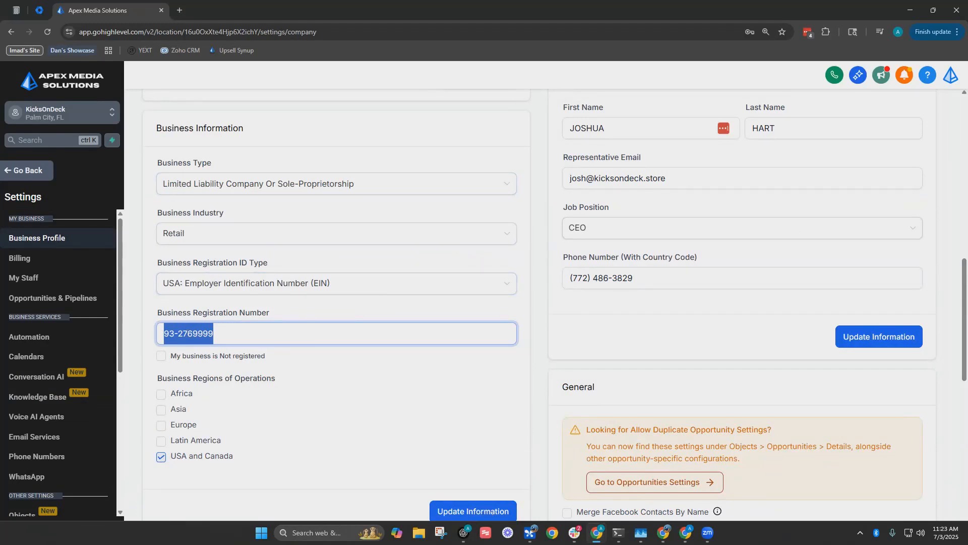
key(alt+Tab)
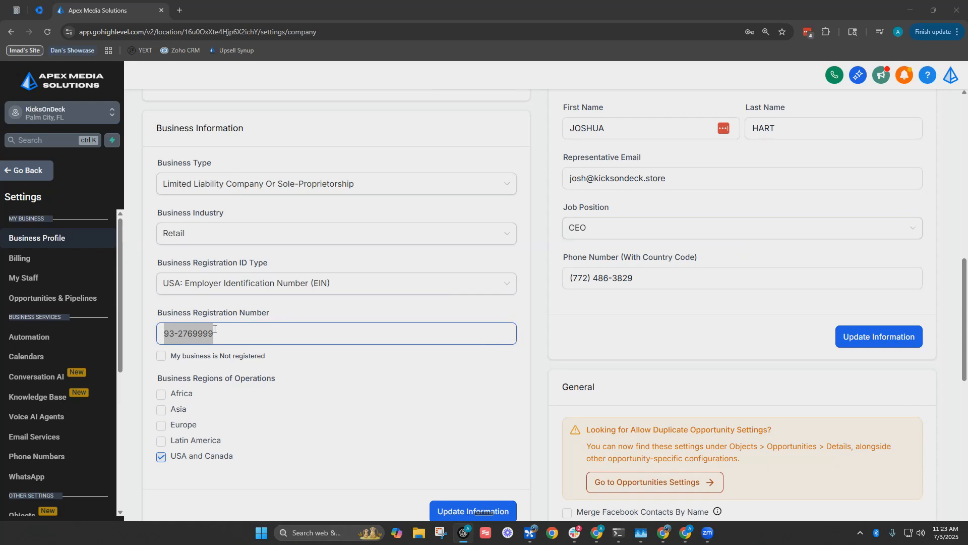
Search the web for sunbiz in a new browser tab and open the Division of Corporations' Search Records page
click(180, 10)
text(su)
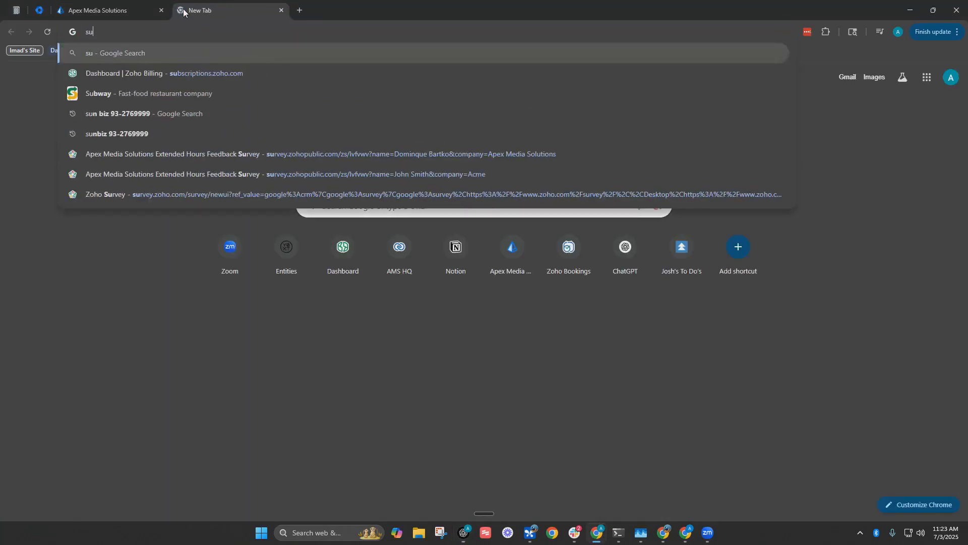
text(nbiz)
key(Return)
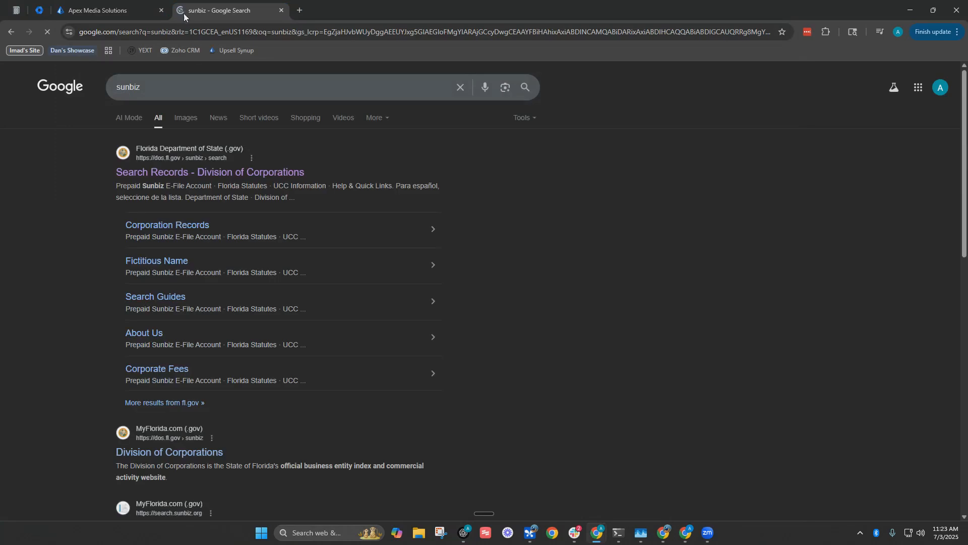
click(151, 174)
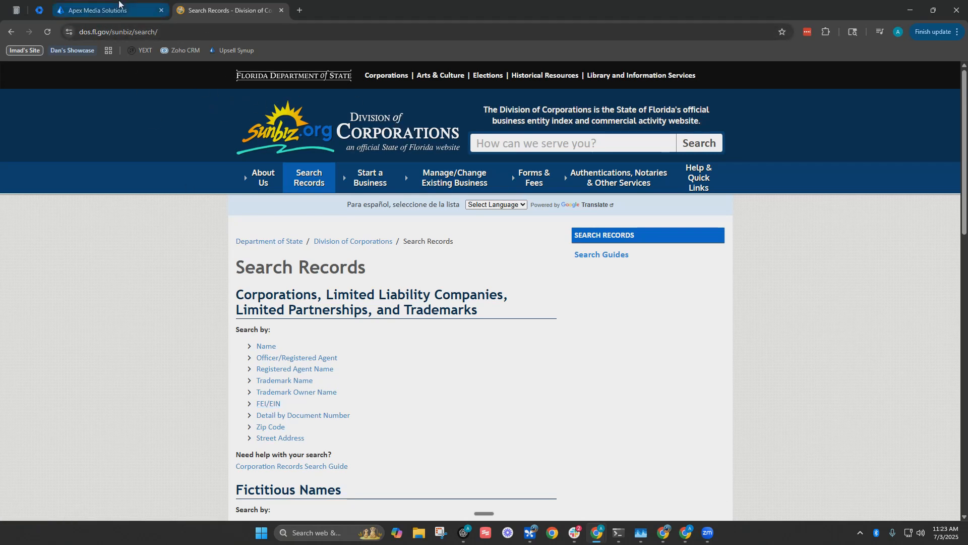
Return to the KicksOnDeck business profile and review its business information, authorized representative, general information and physical address sections
click(119, 6)
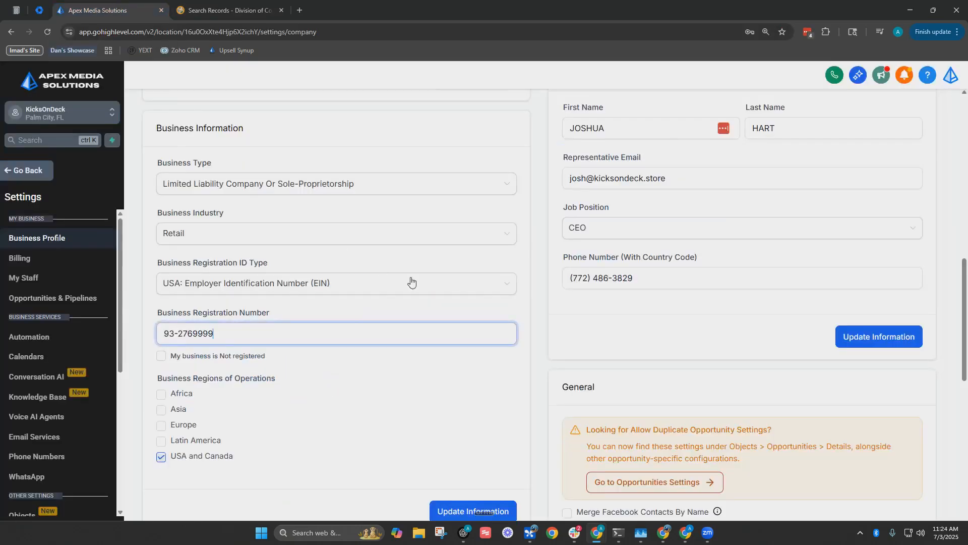
scroll(303, 252, down, 4)
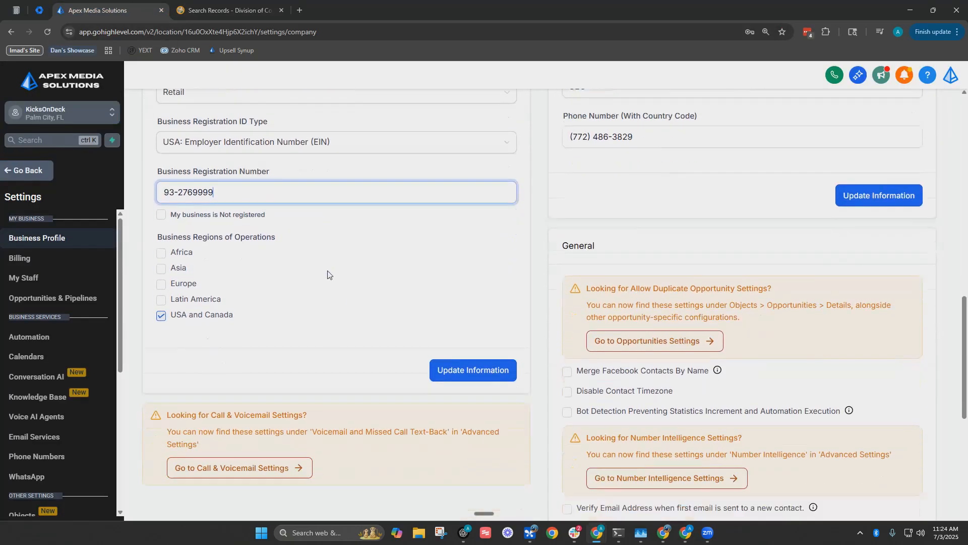
scroll(328, 275, up, 12)
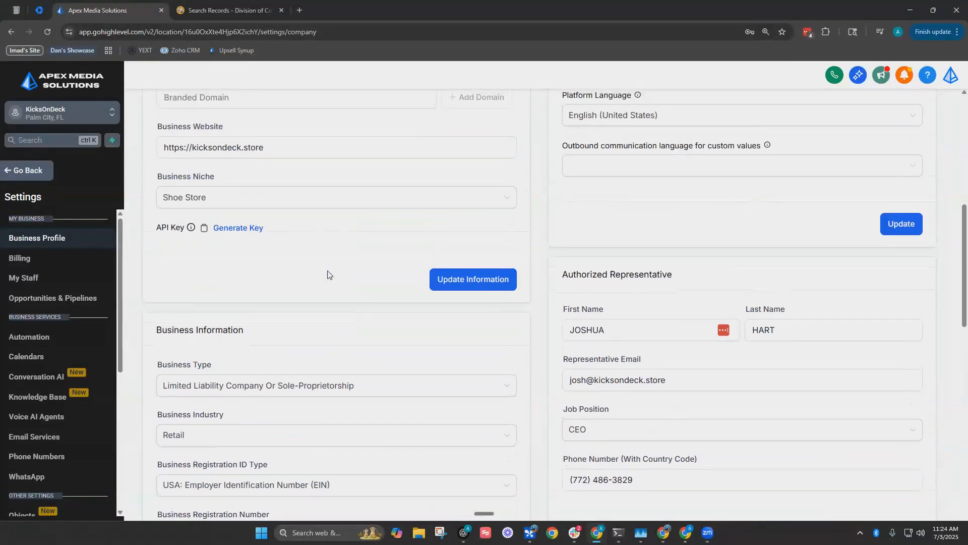
scroll(328, 274, up, 3)
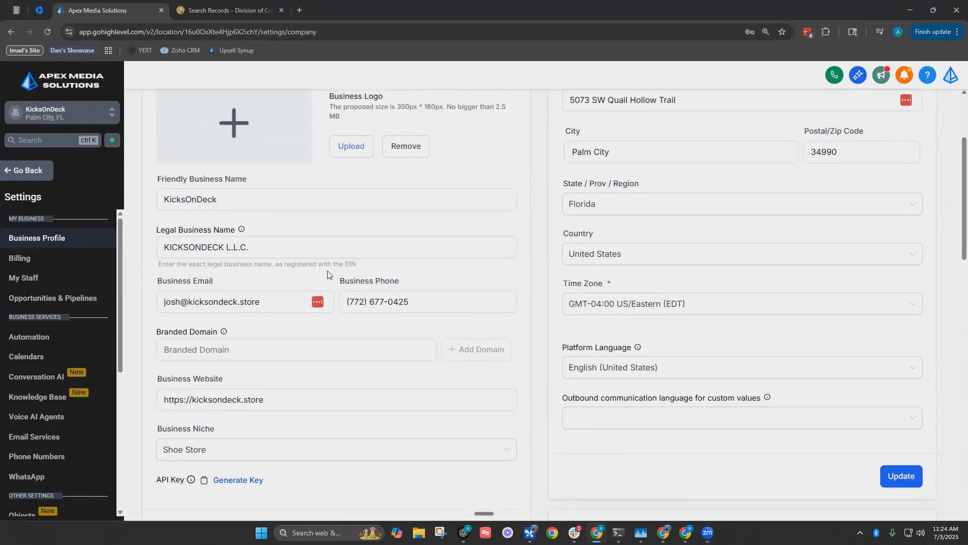
scroll(328, 275, up, 2)
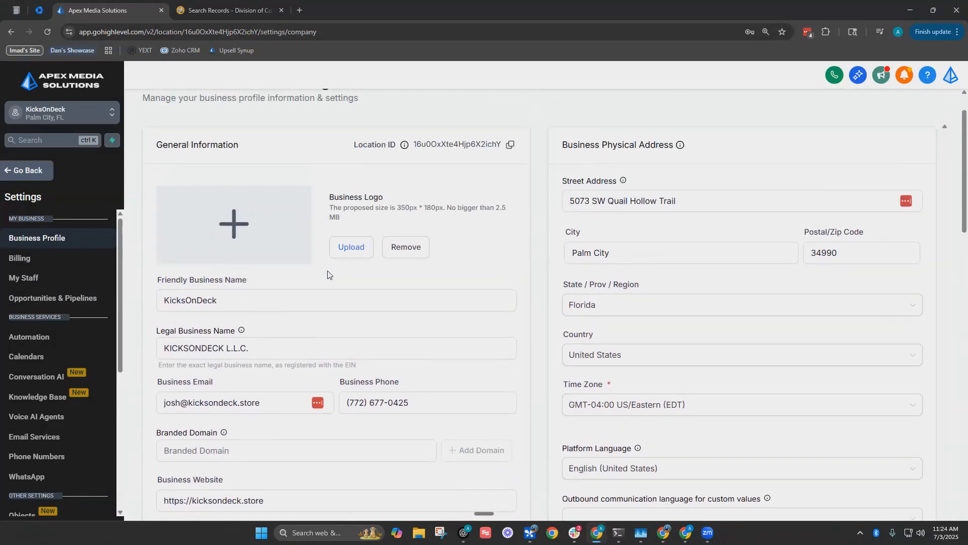
click(414, 396)
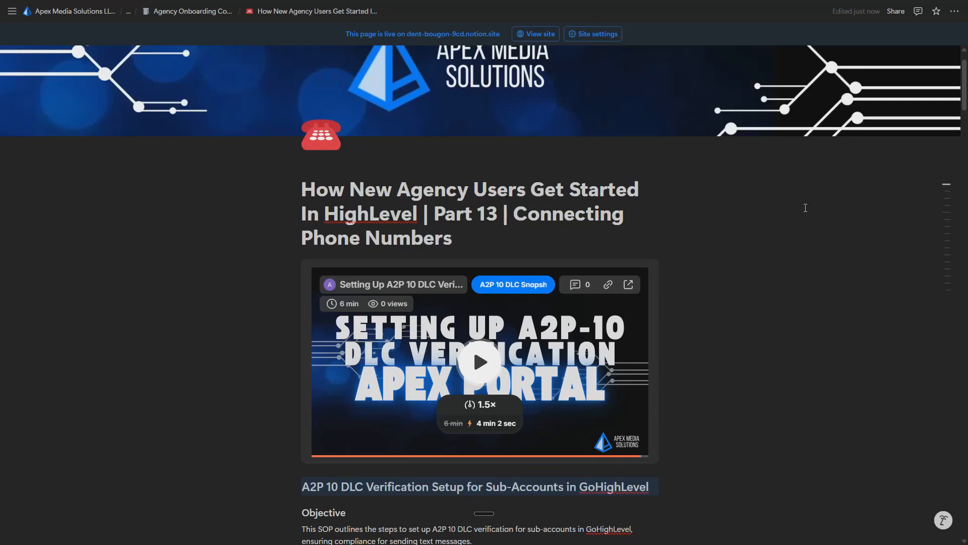
In the Notion guide on connecting phone numbers, go to Common A2P Verification Failure Reasons and read through the listed issues and remediations
mouse_move(937, 187)
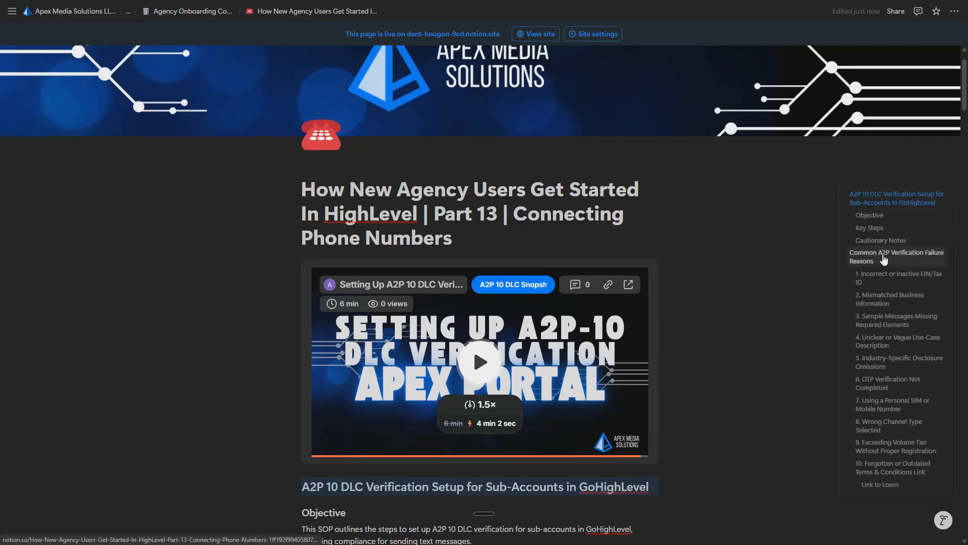
click(926, 260)
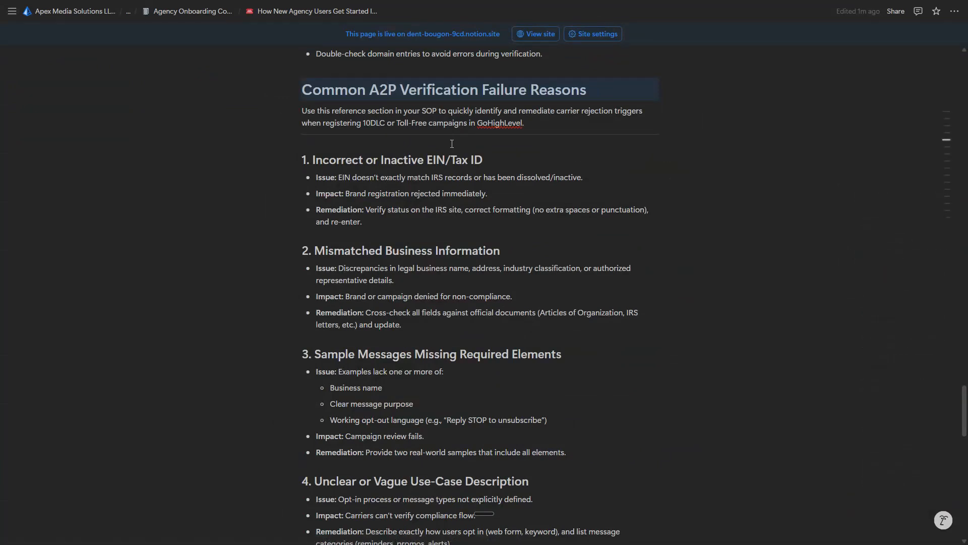
scroll(463, 145, down, 1)
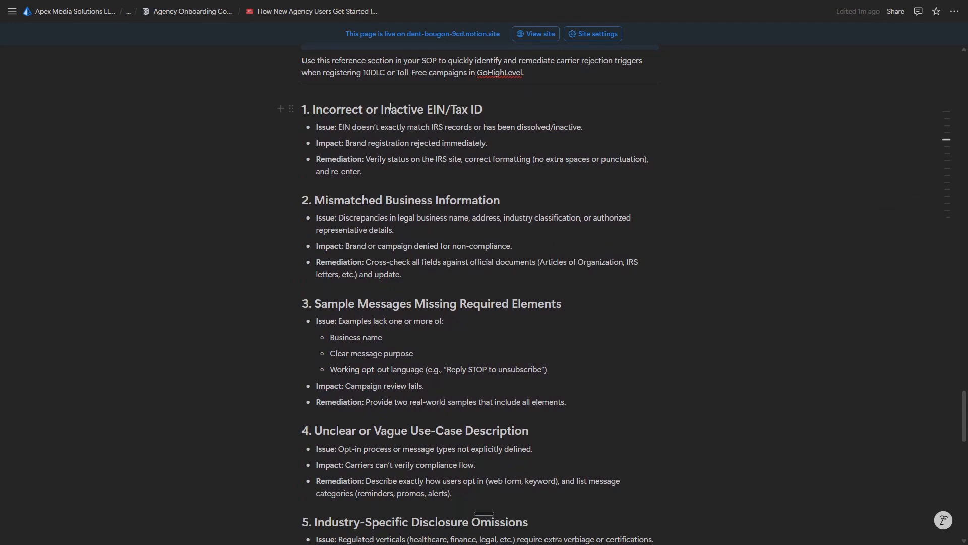
scroll(468, 109, down, 1)
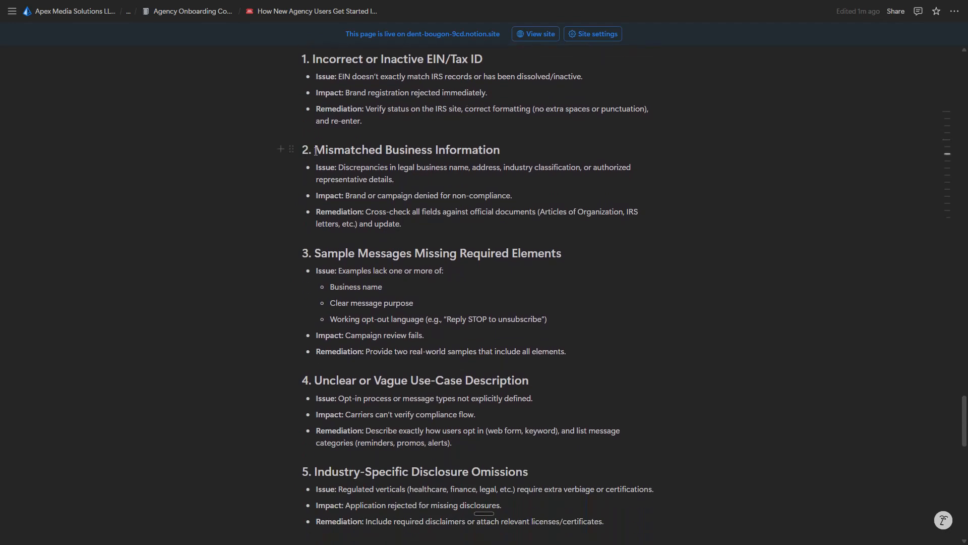
scroll(364, 188, down, 1)
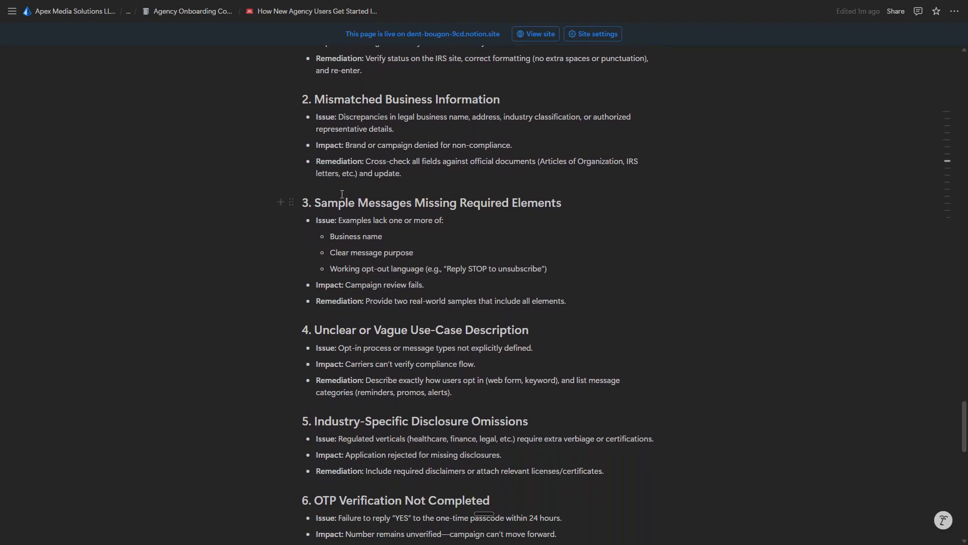